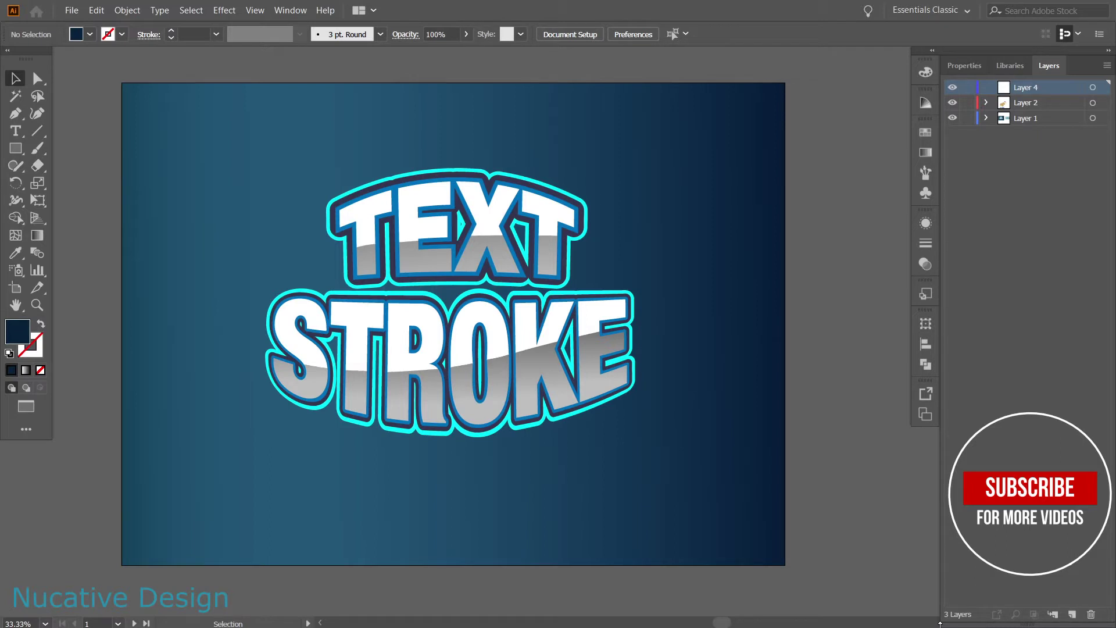
- Add the point text "Text" to the blank artboard in Helvetica Neue, enlarged to about 549 pt
key(t)
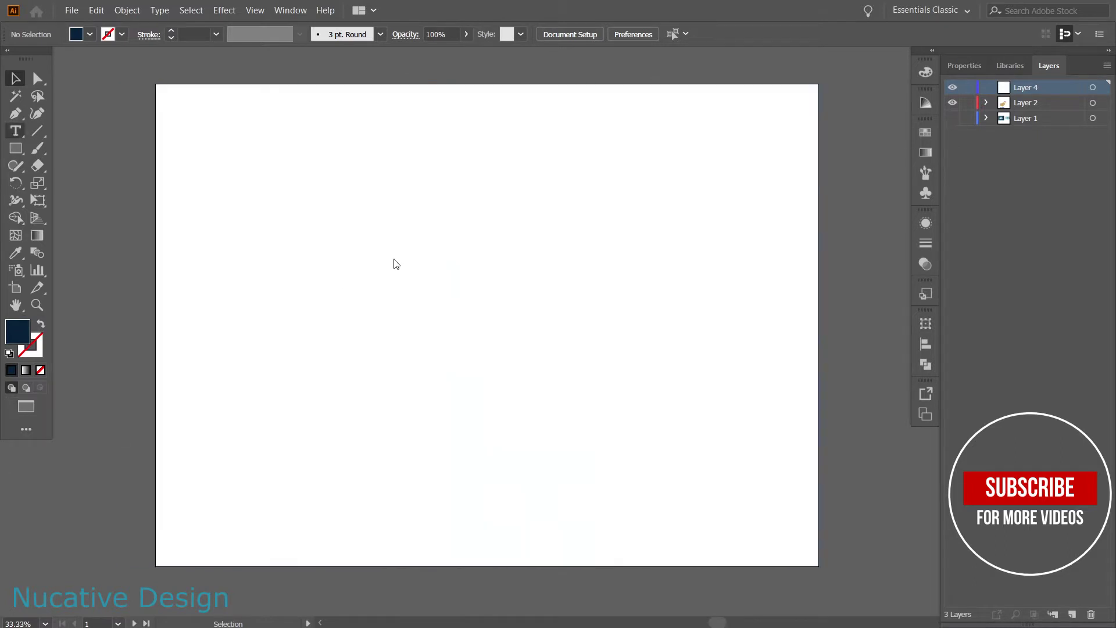
click(391, 251)
drag(423, 242, 678, 227)
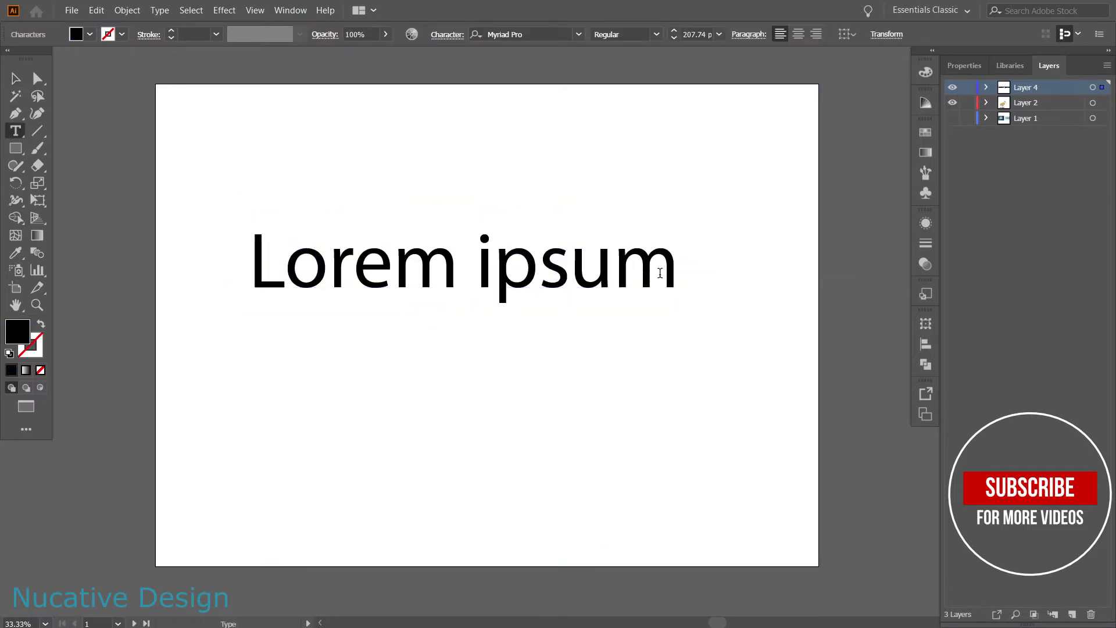
text(Text)
key(Escape)
click(512, 34)
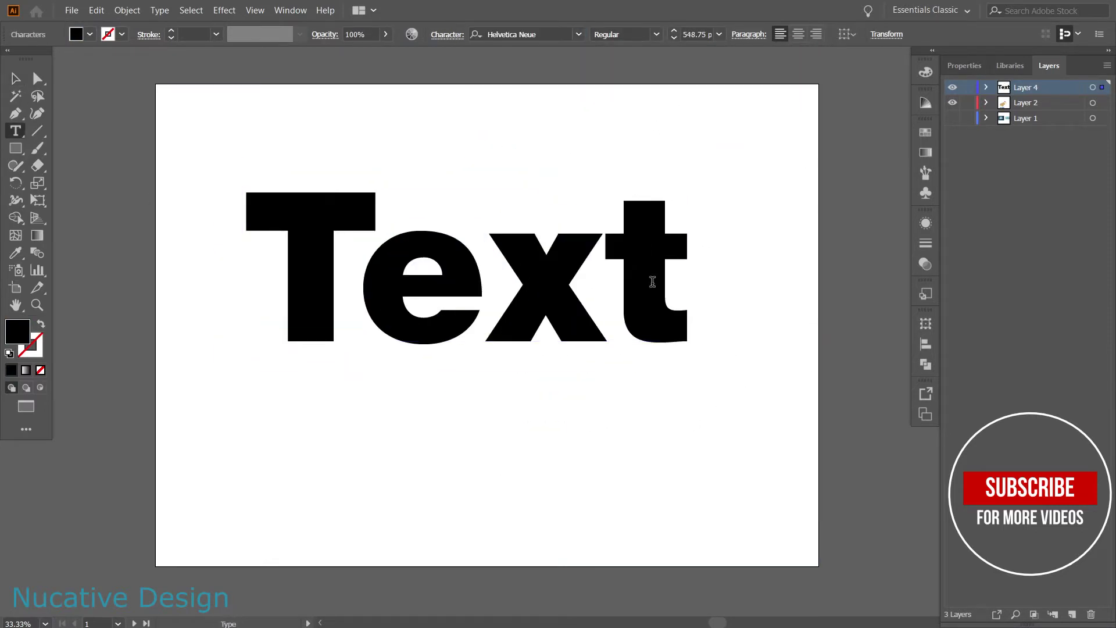
- Change the lowercase letters to capitals so the word reads "TEXT" and position it centrally on the artboard
drag(654, 292, 414, 289)
key(BackSpace)
text(EXT)
key(Escape)
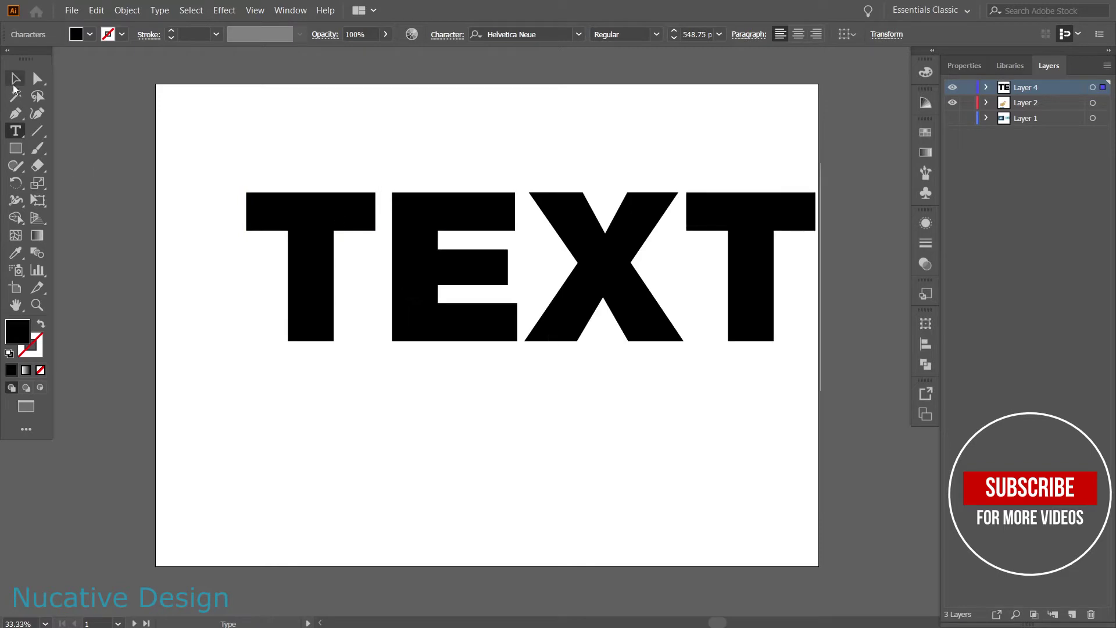
drag(568, 324, 571, 333)
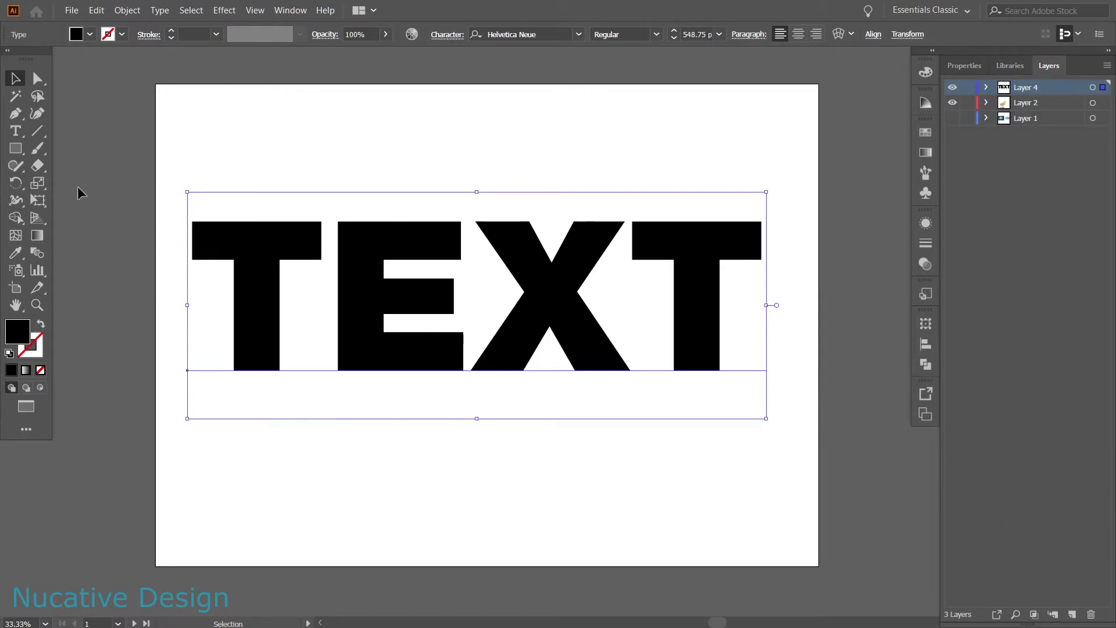
- Fill the word with the medium blue swatch and shift it slightly downward
click(105, 35)
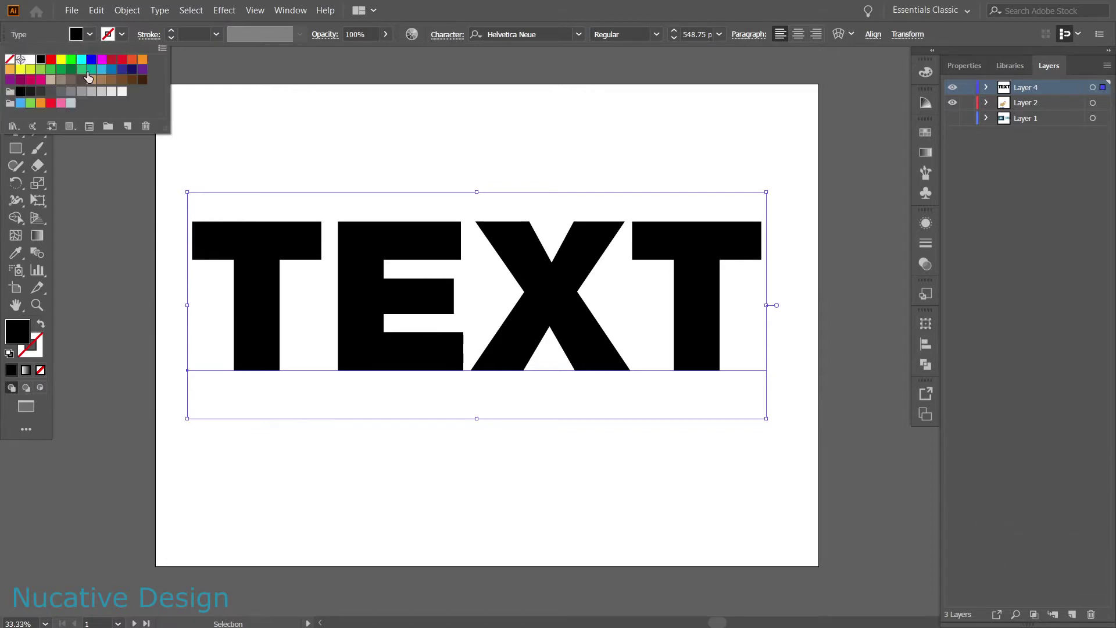
click(111, 73)
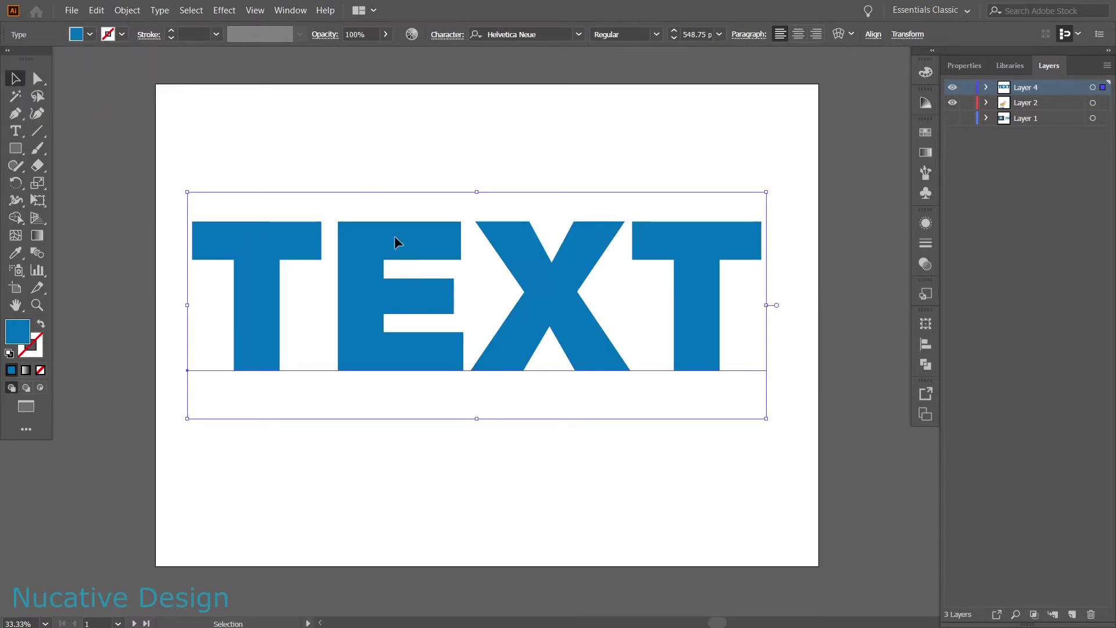
drag(394, 235, 391, 241)
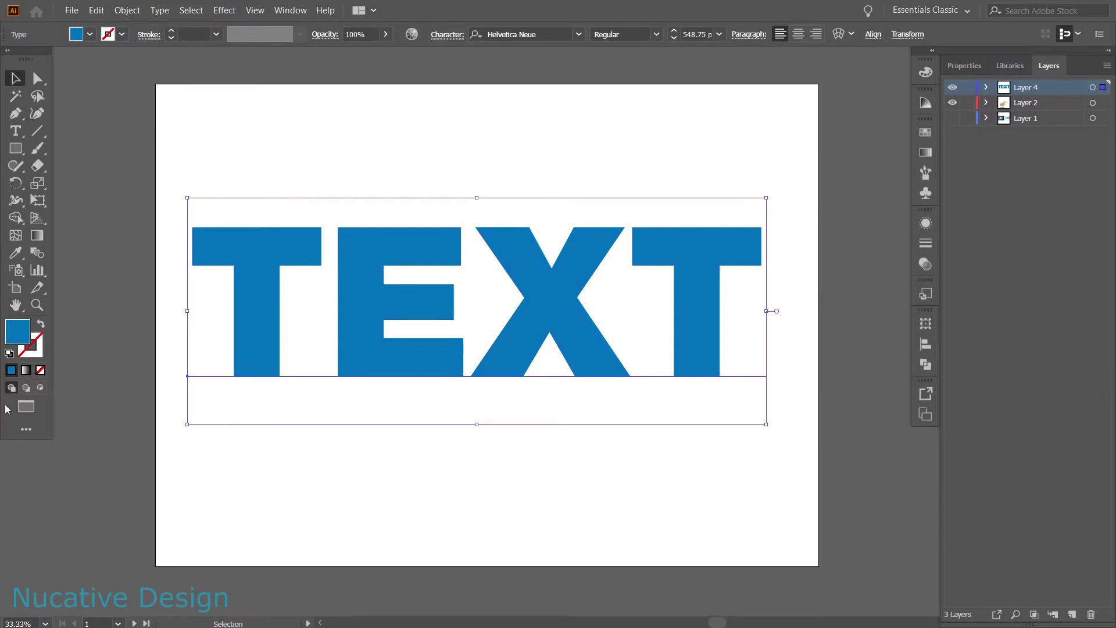
- Apply a dark magenta stroke directly to the word, thicken it to 60 pt, and move the word slightly down
click(126, 35)
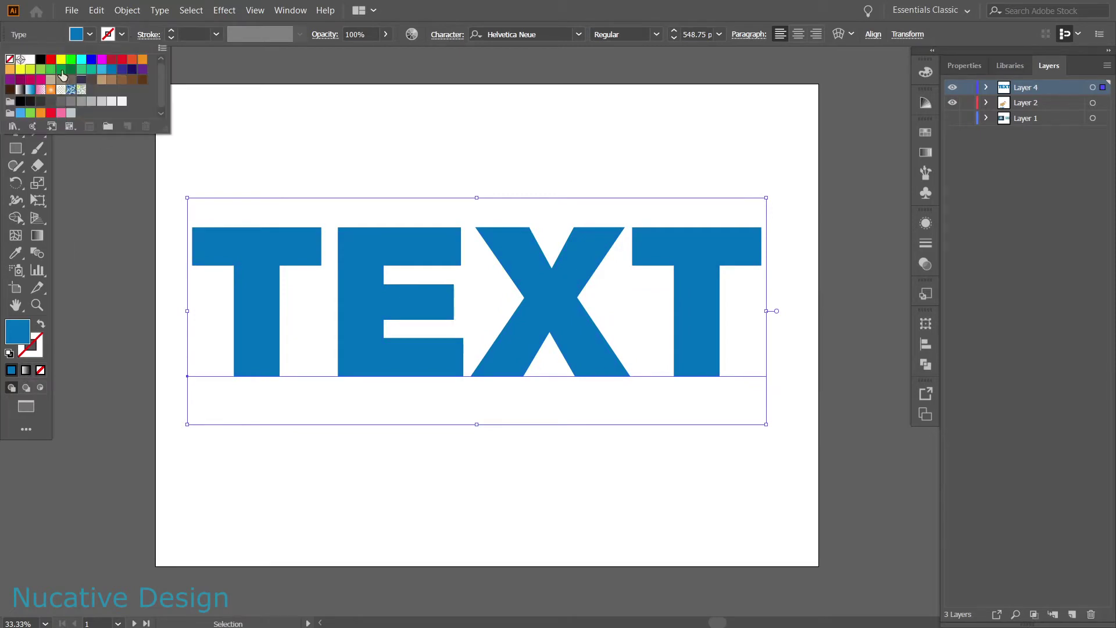
click(30, 80)
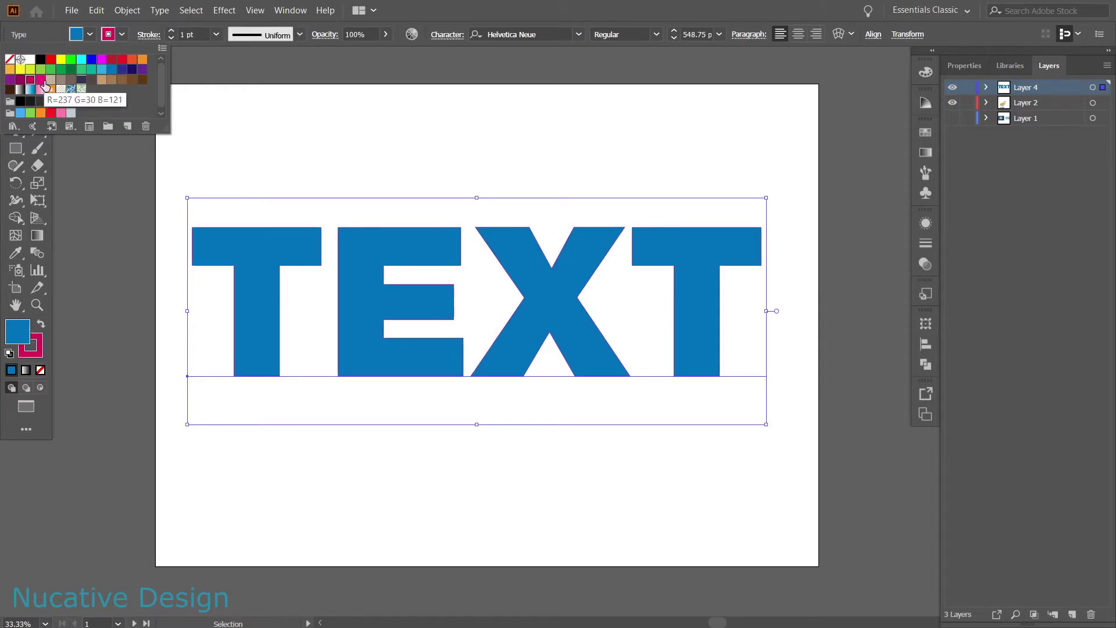
click(172, 31)
click(172, 32)
click(172, 32)
click(172, 31)
click(172, 31)
click(172, 31)
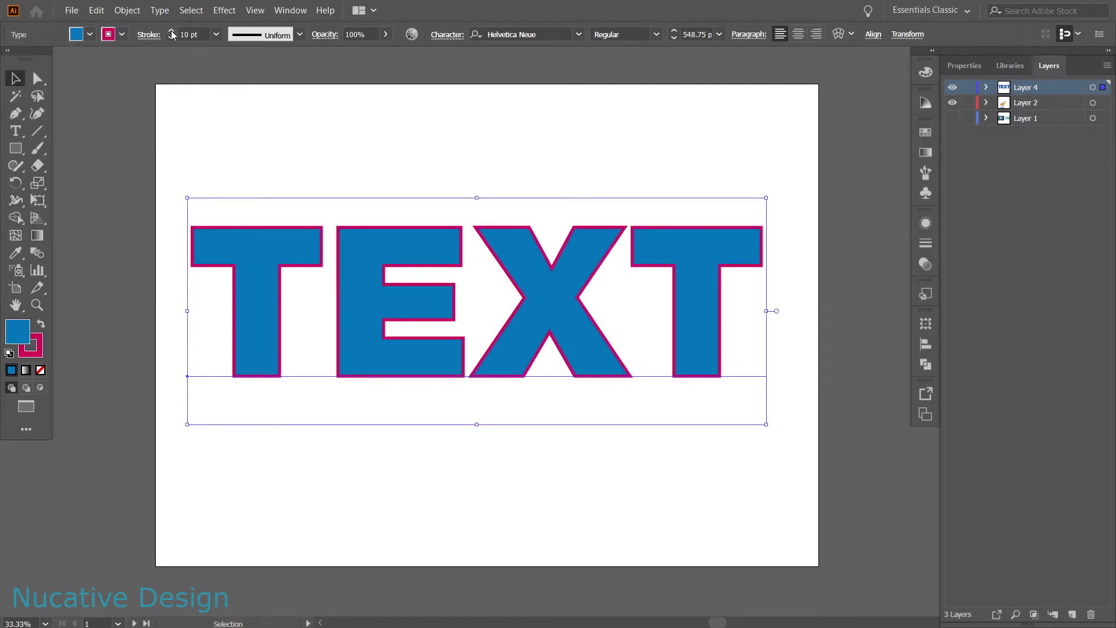
click(172, 32)
click(172, 31)
click(172, 32)
click(172, 31)
click(172, 32)
click(172, 32)
click(172, 31)
click(172, 31)
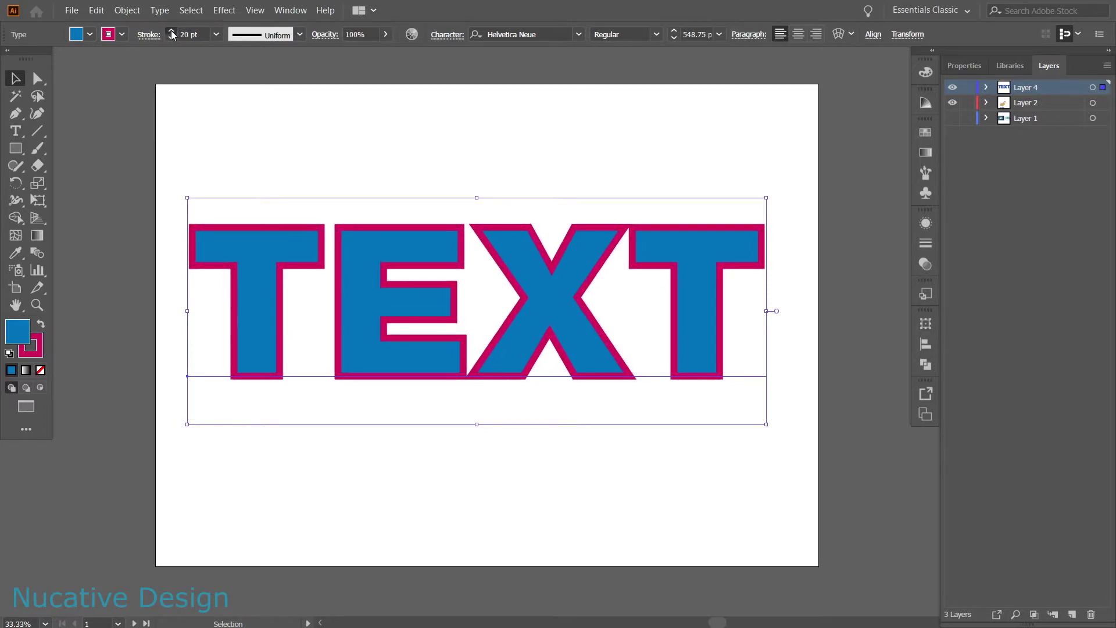
click(172, 31)
click(172, 31)
click(172, 31)
click(172, 32)
click(172, 31)
click(172, 32)
click(172, 31)
click(173, 32)
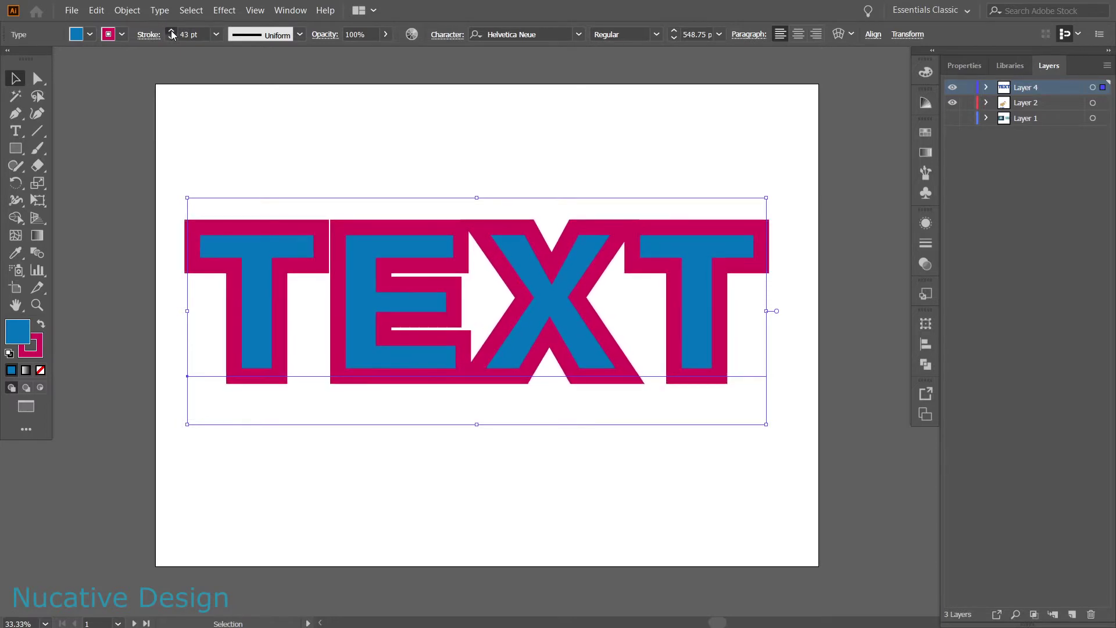
click(172, 31)
click(172, 31)
click(172, 31)
click(172, 31)
click(172, 31)
click(172, 31)
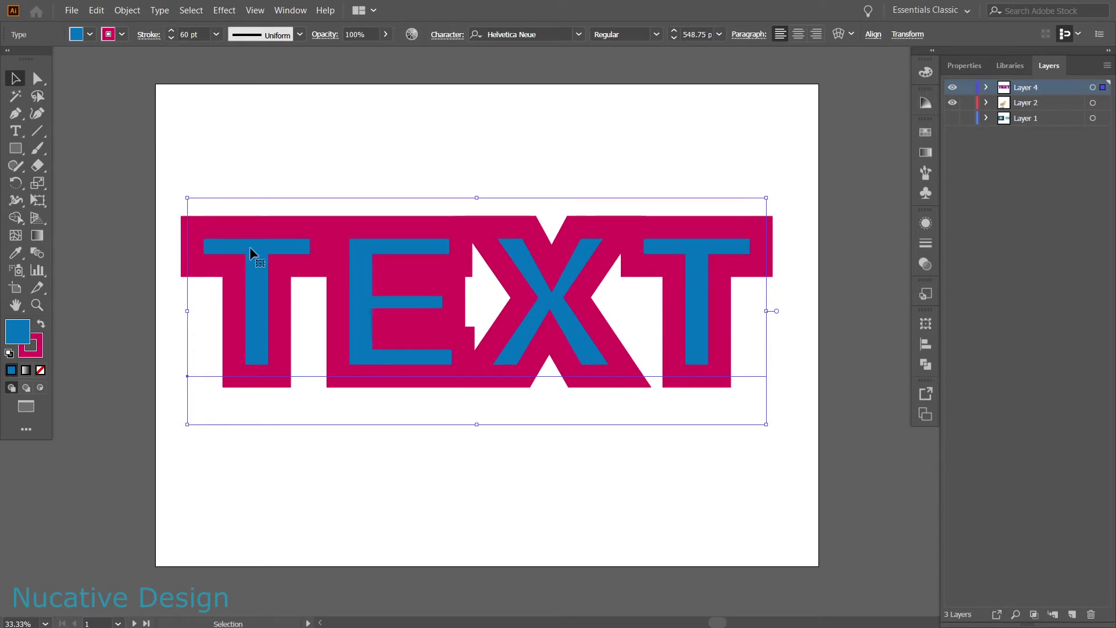
drag(407, 263, 407, 271)
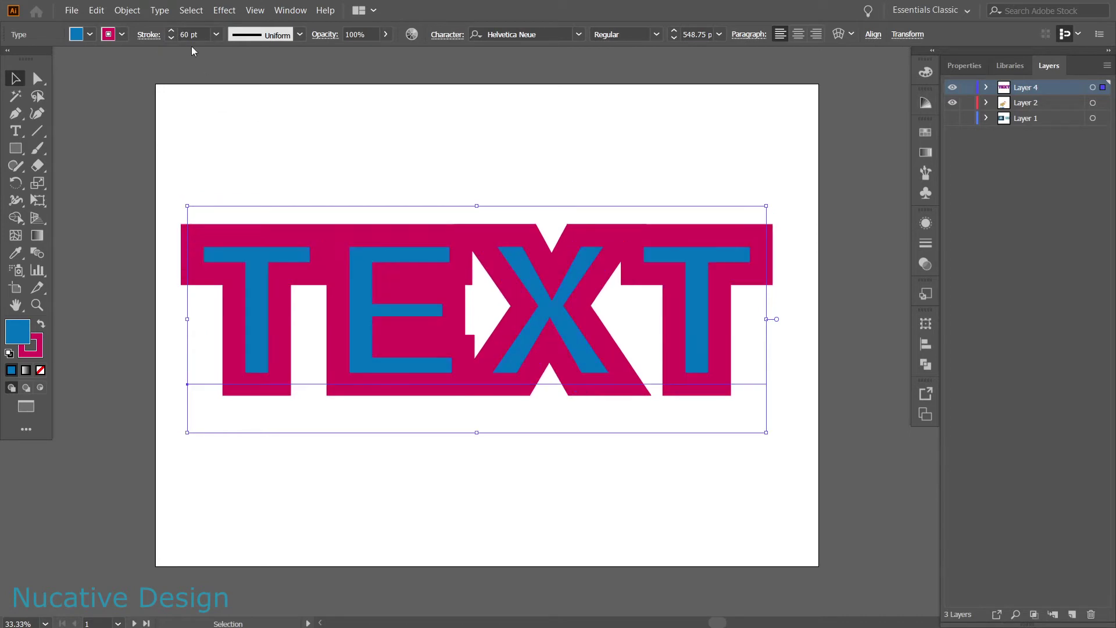
- Increase the word's magenta stroke weight to 67 pt
click(172, 31)
click(172, 32)
click(172, 32)
click(172, 31)
click(172, 32)
click(172, 32)
click(172, 32)
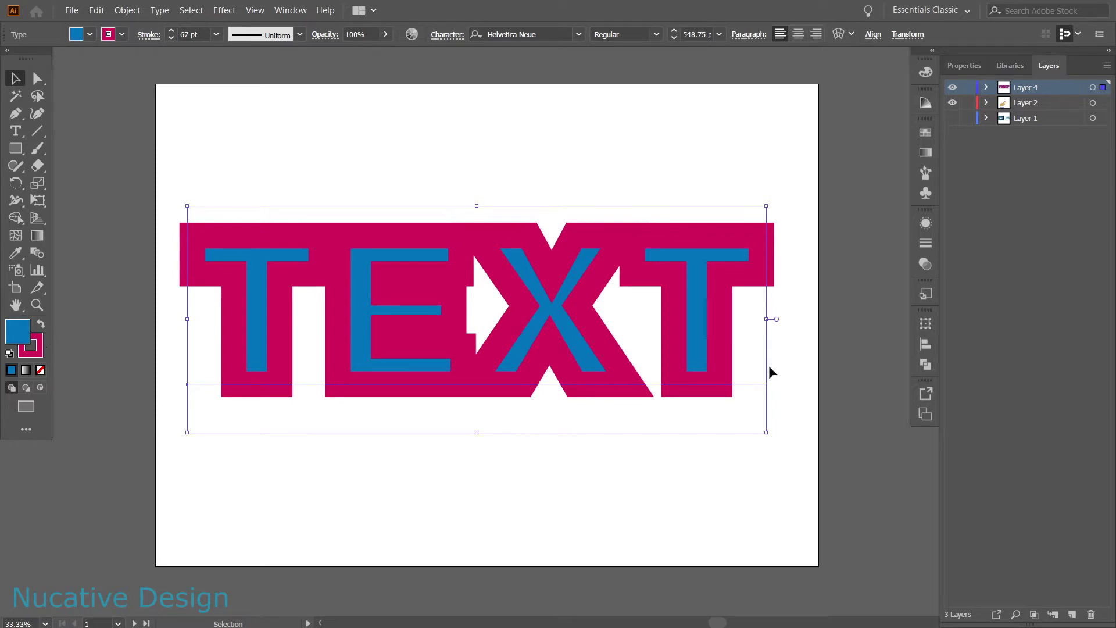
- Remove the magenta stroke from the word and make the blue fill the active color
click(36, 348)
click(41, 370)
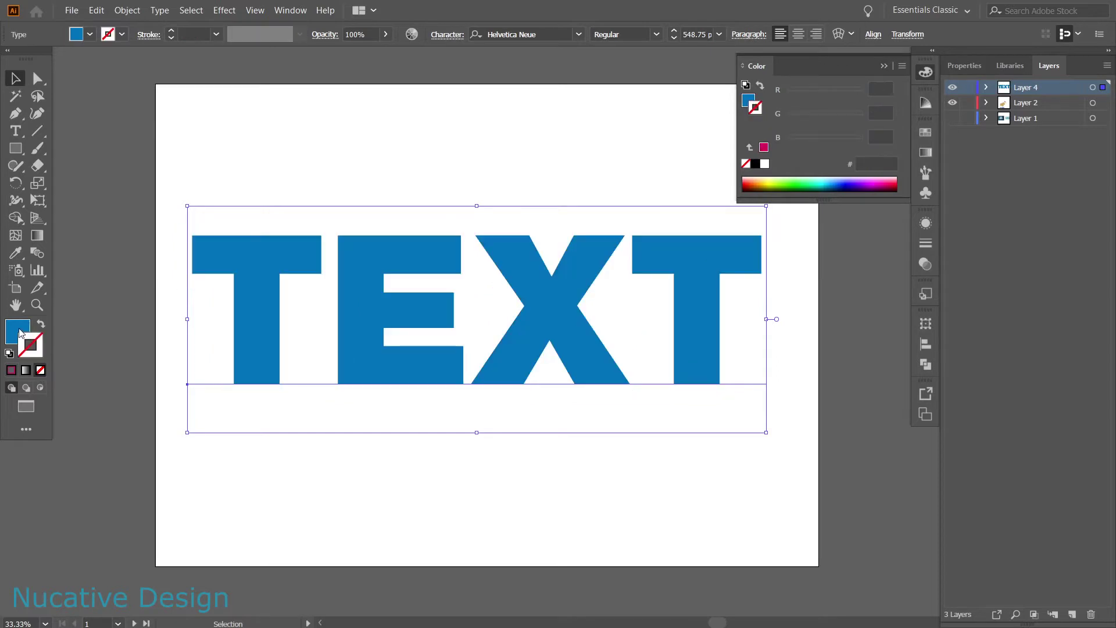
click(19, 332)
click(895, 67)
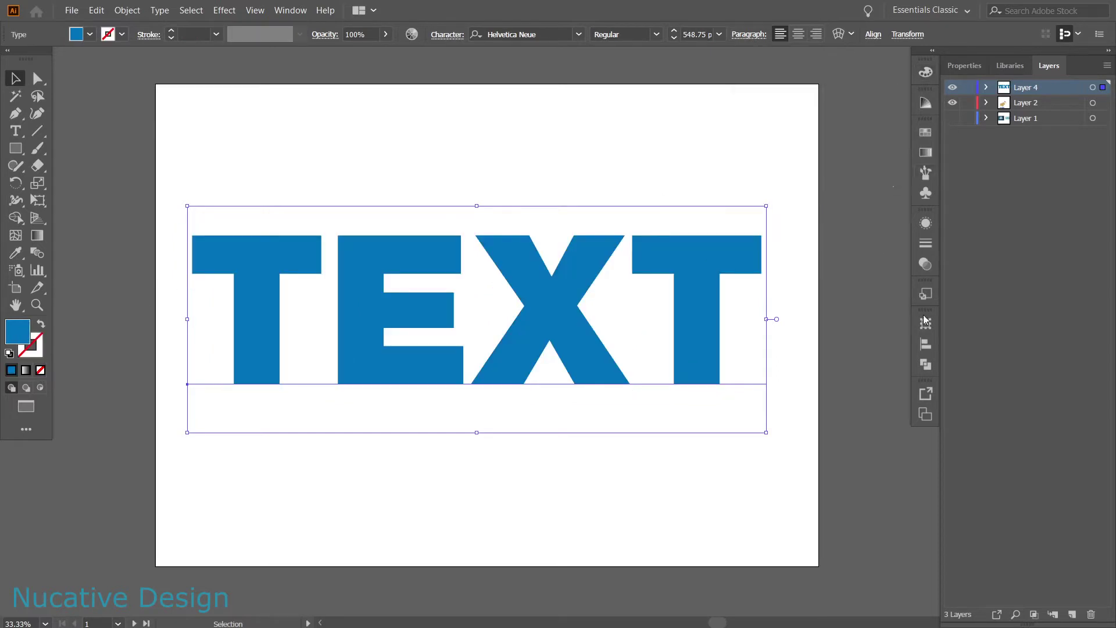
- Add a new stroke in the word's Appearance attributes and float the Appearance panel beside the artwork
drag(715, 270, 718, 285)
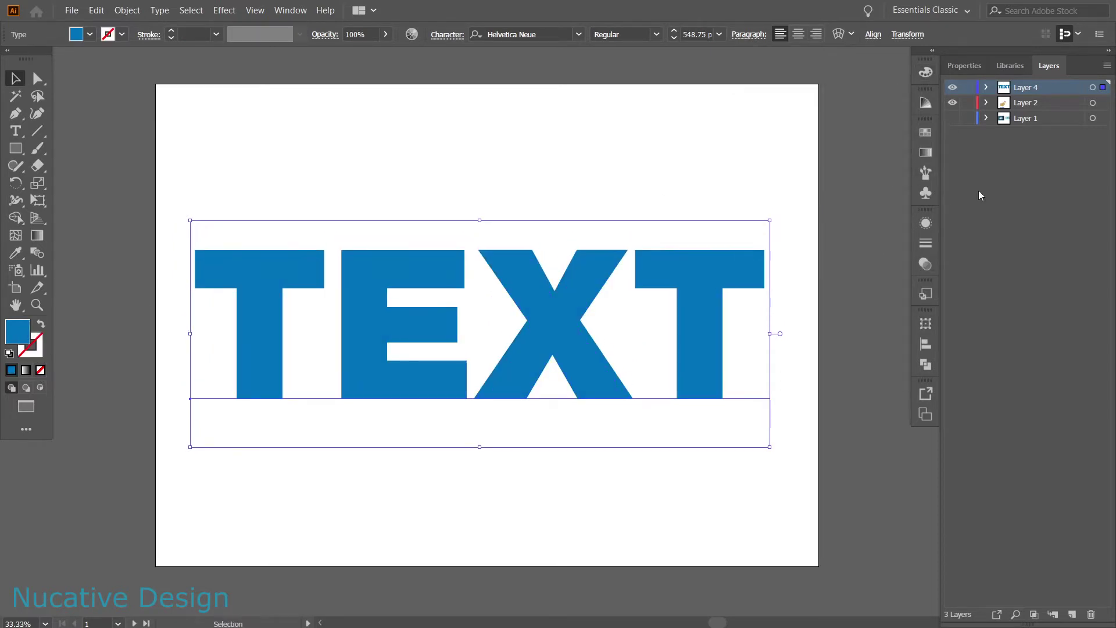
click(926, 224)
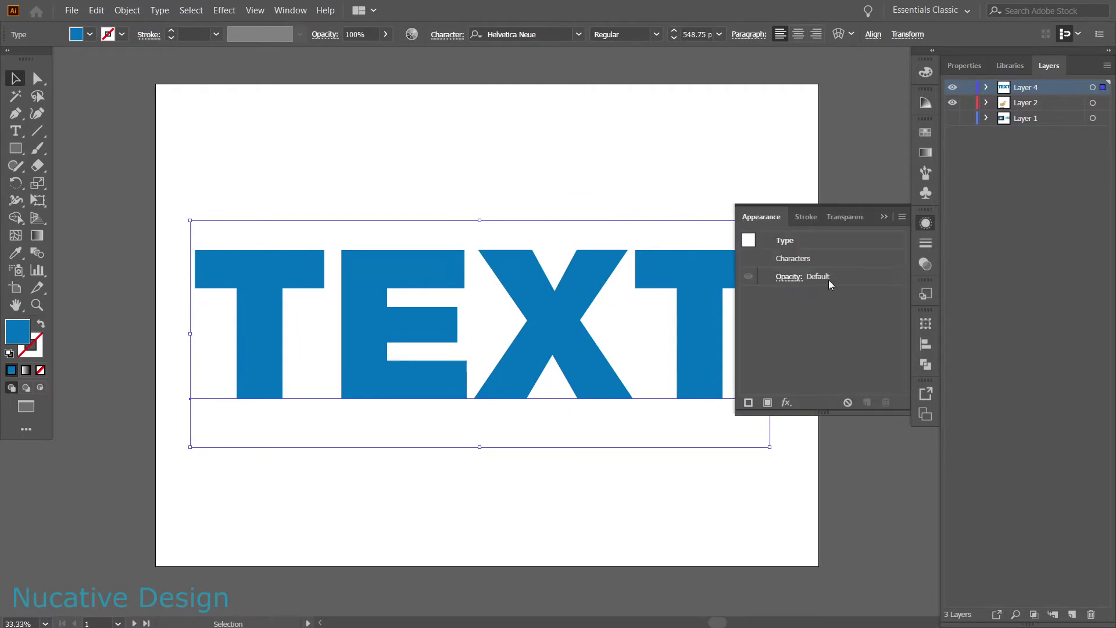
click(748, 405)
drag(644, 189, 566, 179)
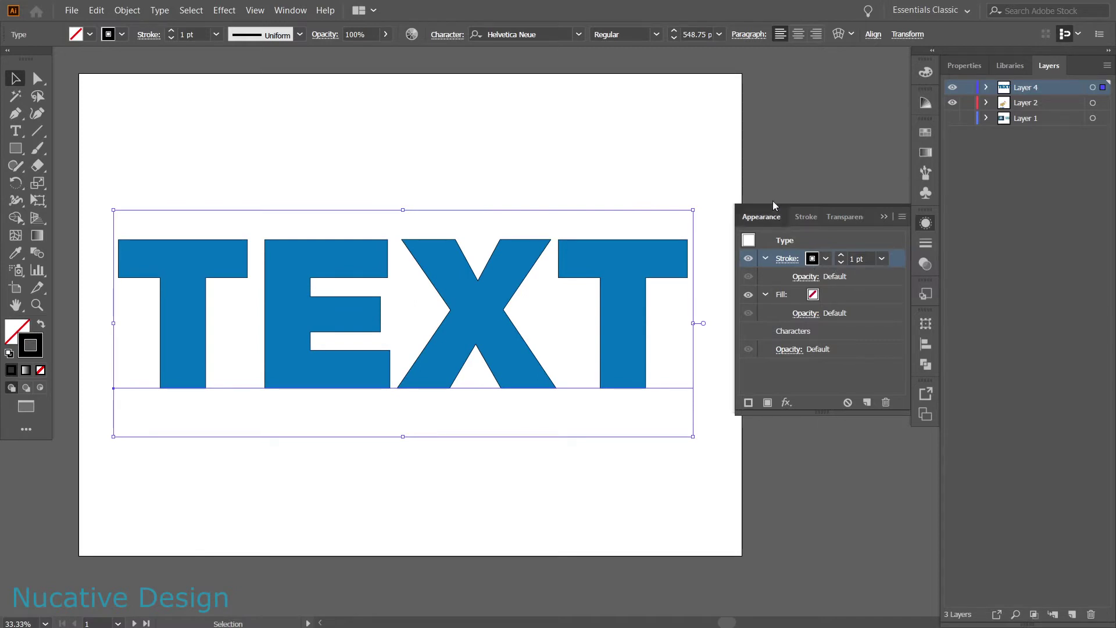
drag(761, 216, 740, 96)
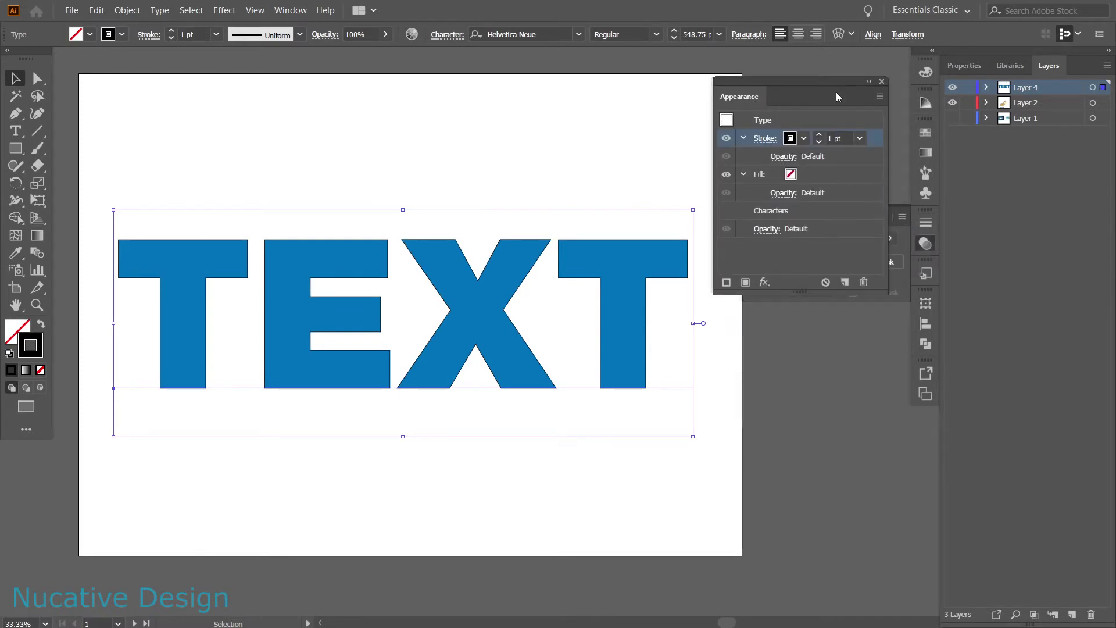
drag(837, 96, 776, 92)
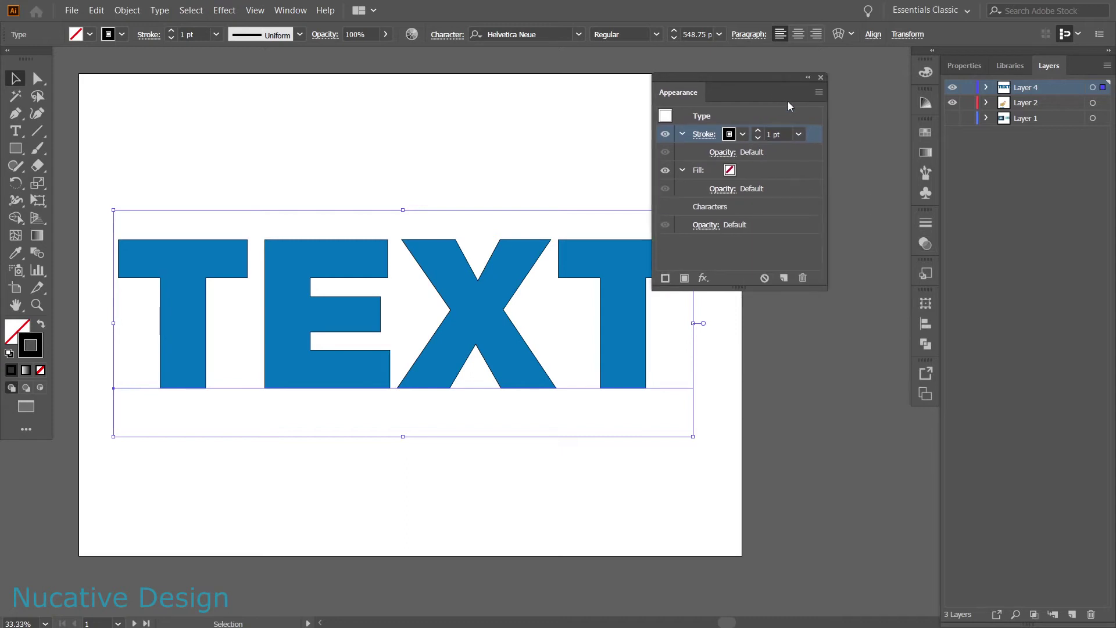
drag(772, 83, 834, 88)
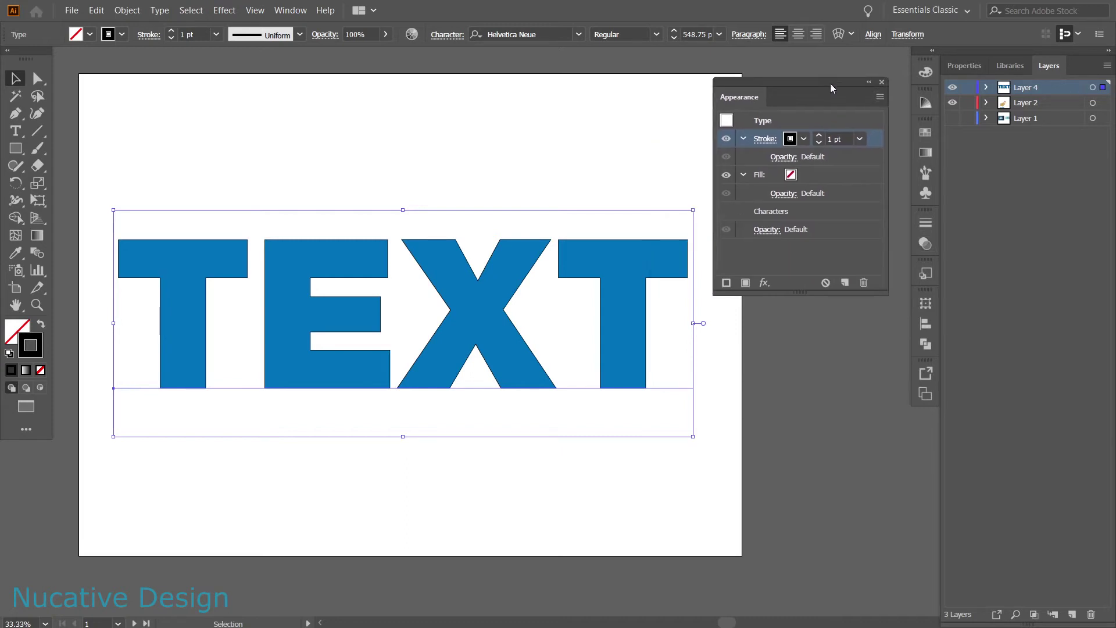
- Move the stroke below the fill in the word's appearance stack and set that fill to medium blue
mouse_move(875, 139)
mouse_down()
mouse_move(849, 201)
mouse_move(820, 209)
mouse_up()
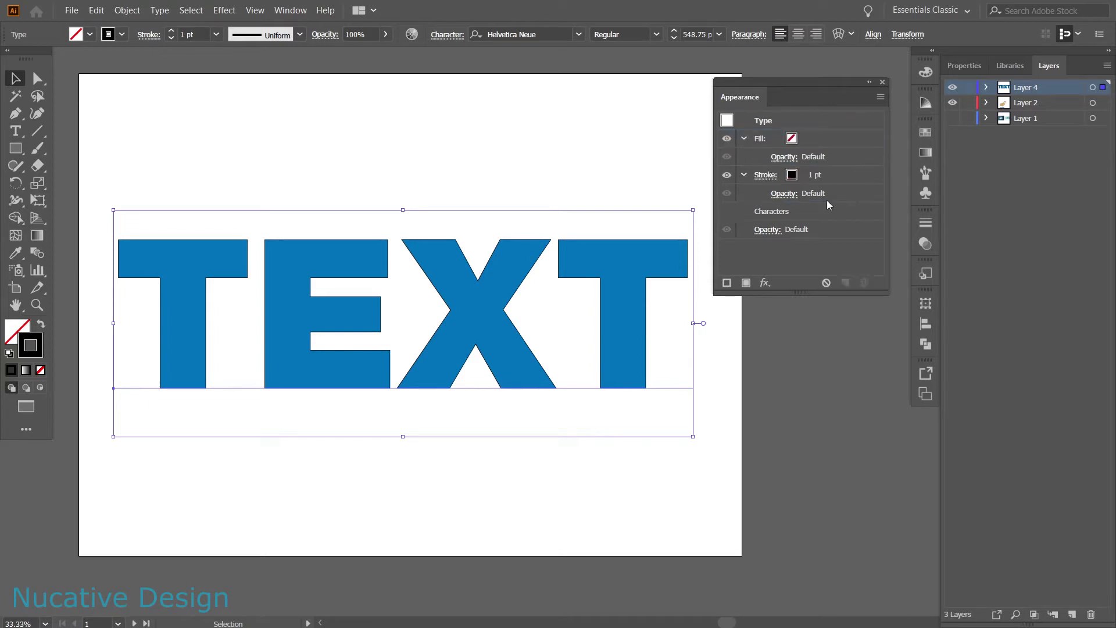
click(791, 138)
click(803, 138)
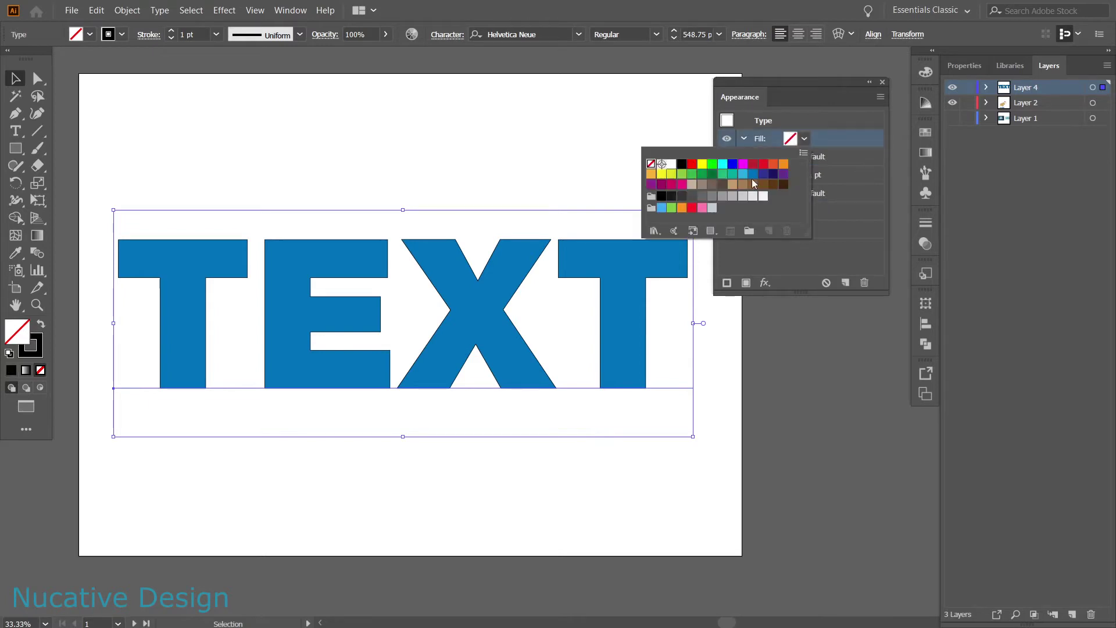
click(752, 176)
click(828, 138)
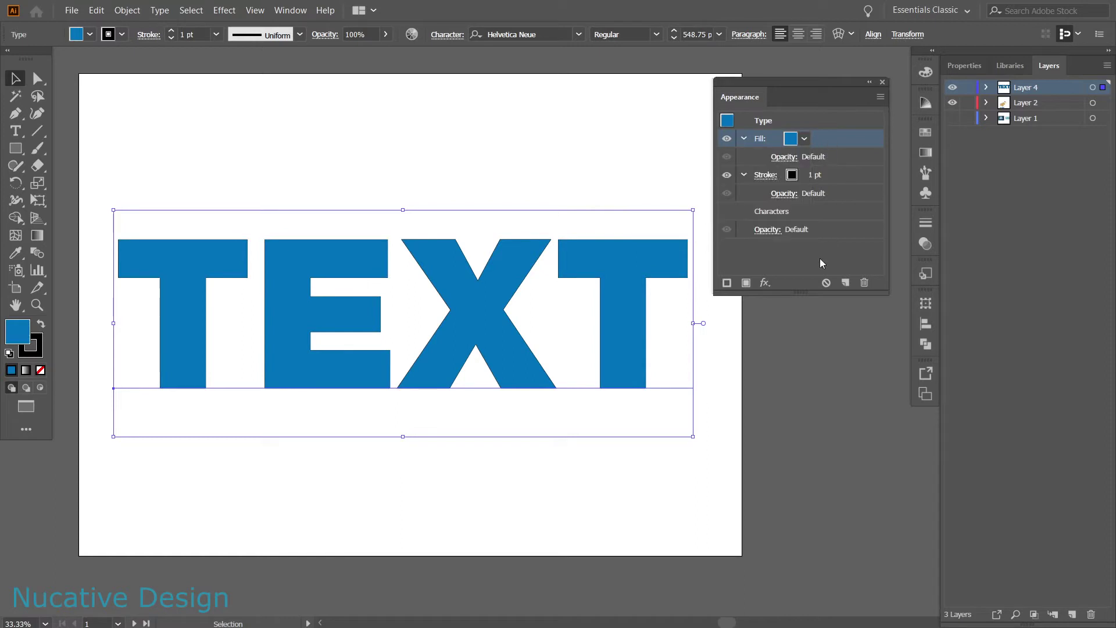
drag(827, 90, 837, 150)
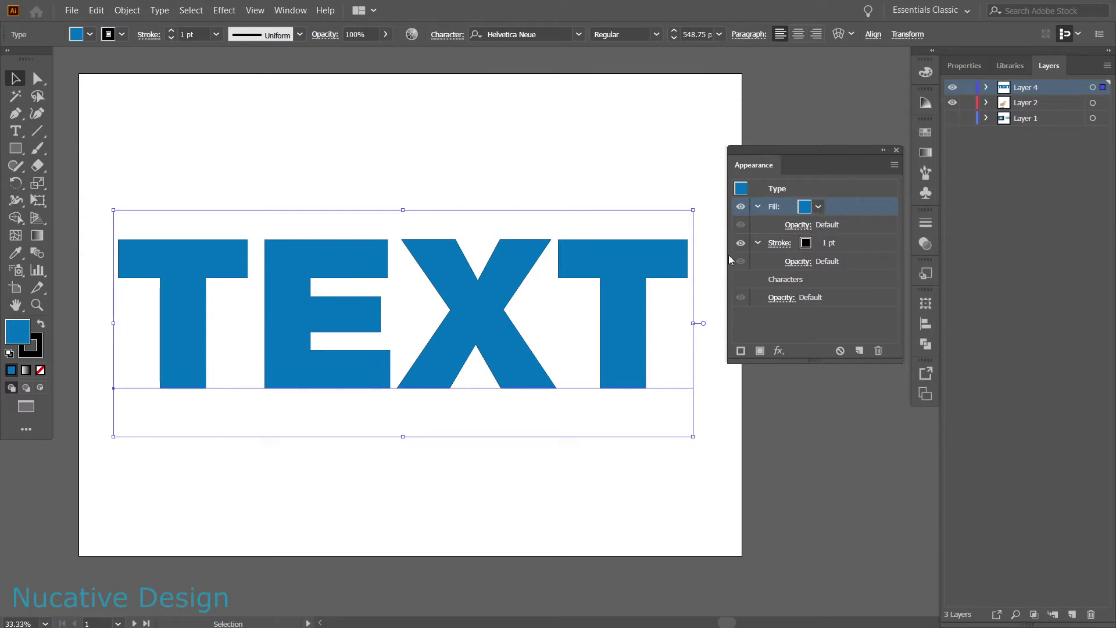
- Set the stroke beneath the word's fill to dark magenta
click(807, 245)
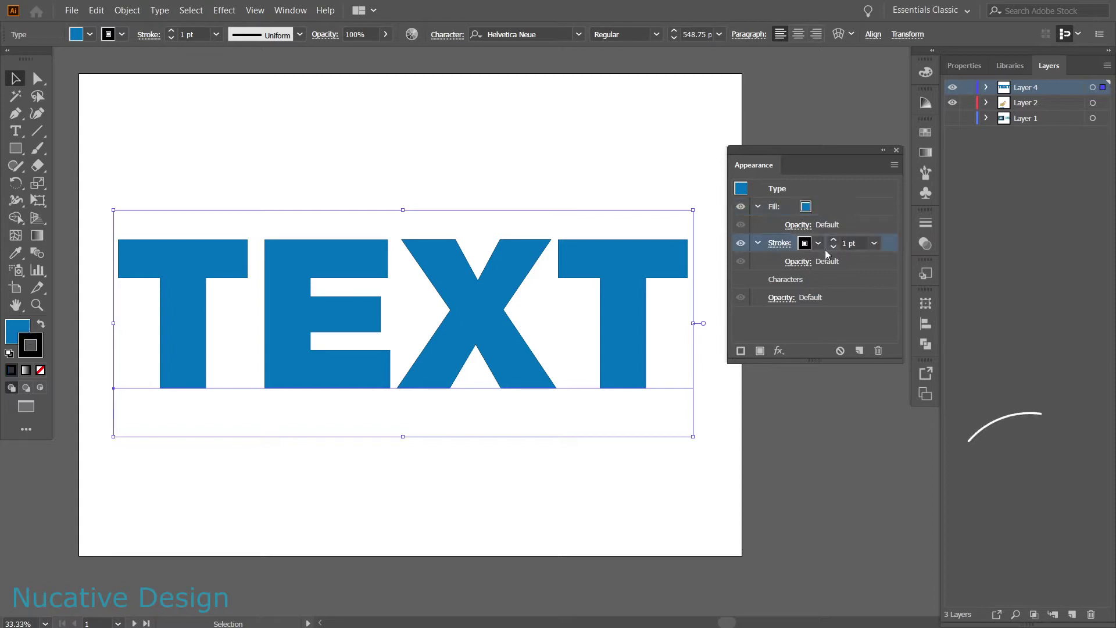
click(819, 246)
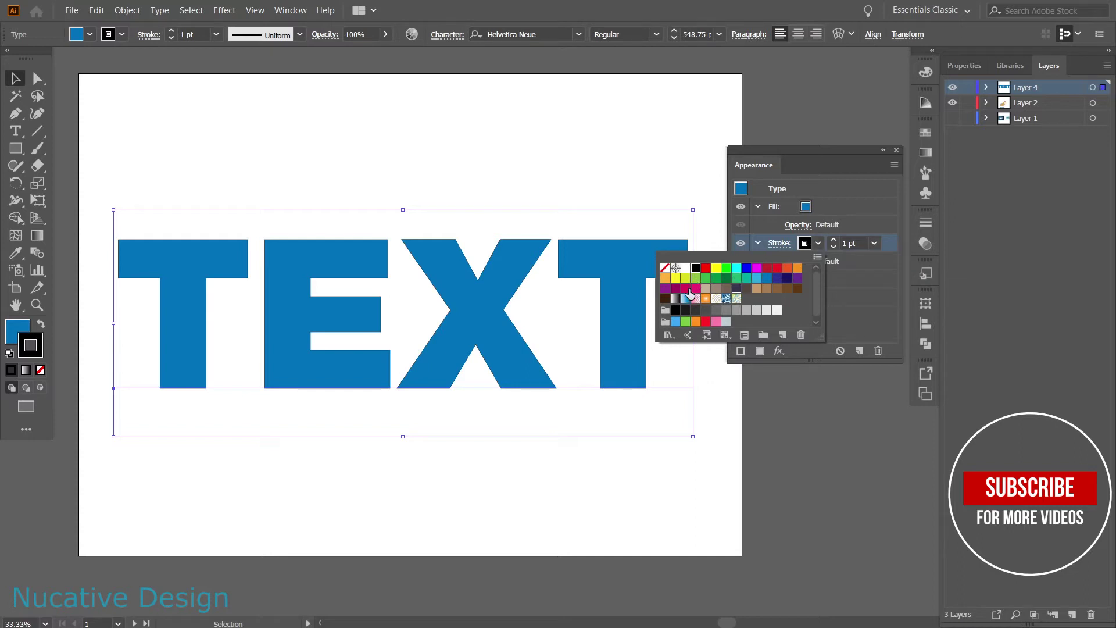
click(686, 288)
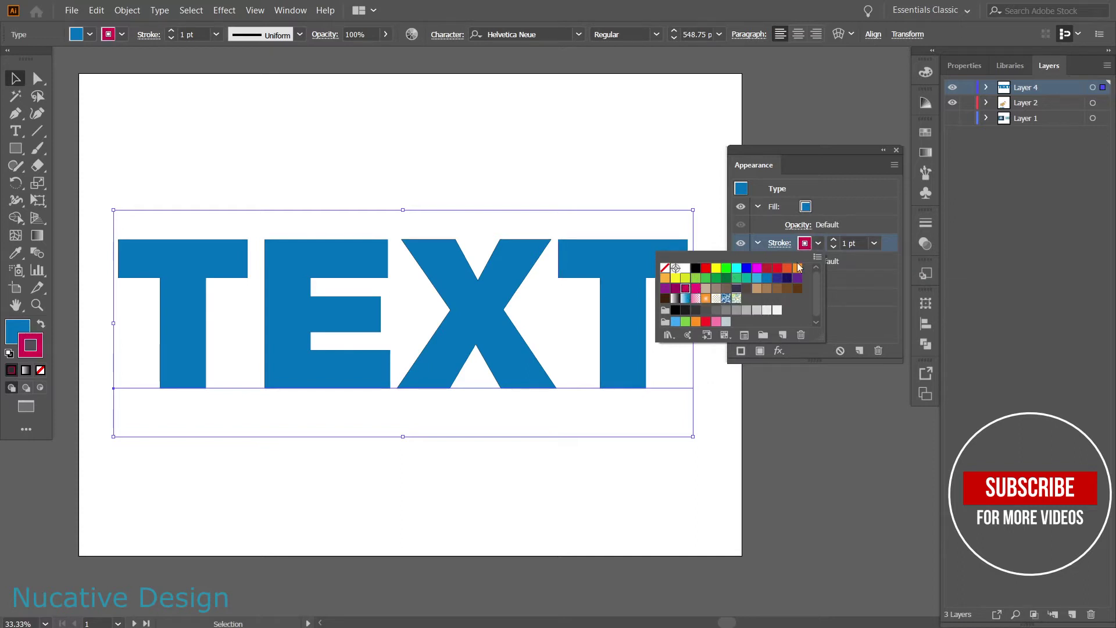
click(830, 245)
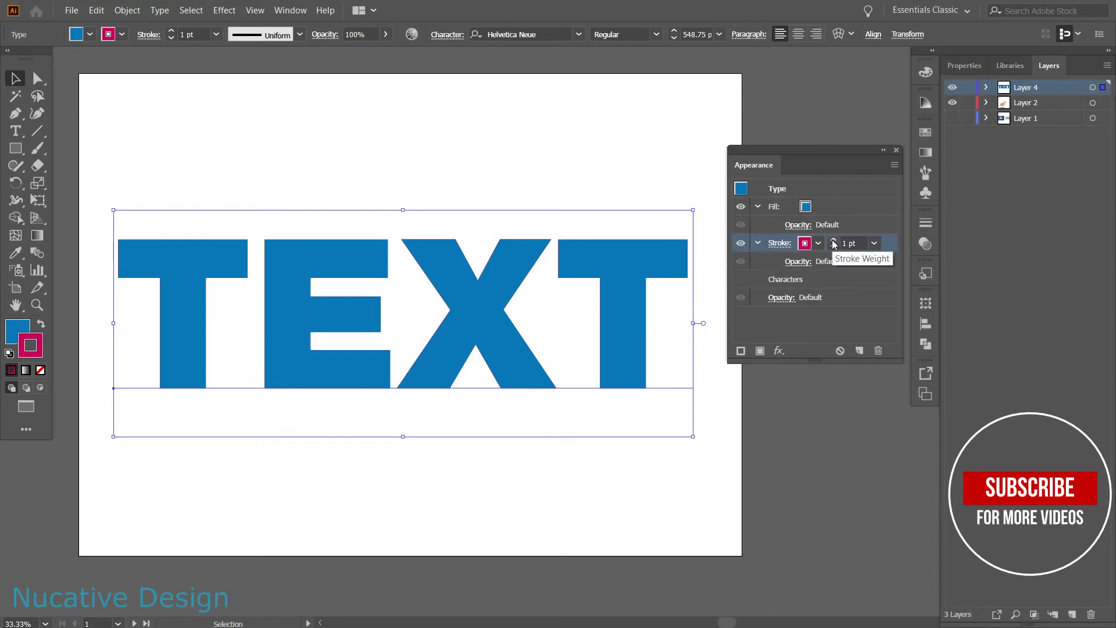
- Set the weight of the magenta stroke beneath the word's fill to 55 pt
click(833, 240)
click(832, 240)
click(832, 240)
click(833, 240)
click(832, 240)
click(833, 240)
click(832, 240)
click(833, 240)
click(833, 240)
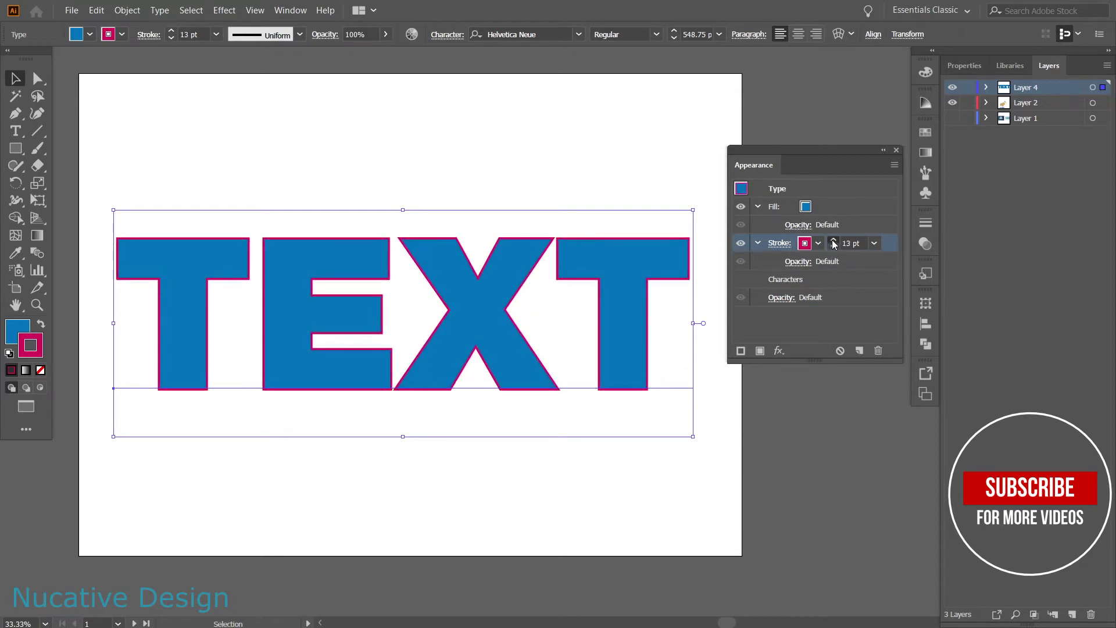
click(833, 240)
click(833, 240)
click(833, 240)
click(832, 240)
click(833, 241)
click(833, 242)
click(832, 241)
click(833, 241)
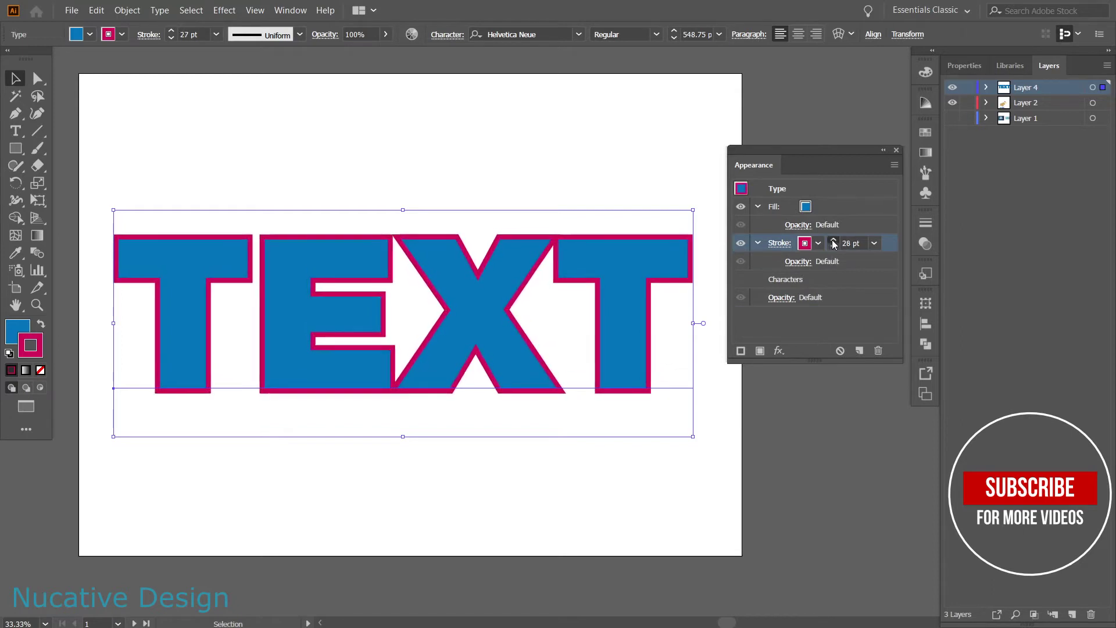
click(833, 241)
click(832, 241)
click(833, 241)
click(833, 241)
click(833, 241)
click(833, 241)
click(833, 241)
click(833, 241)
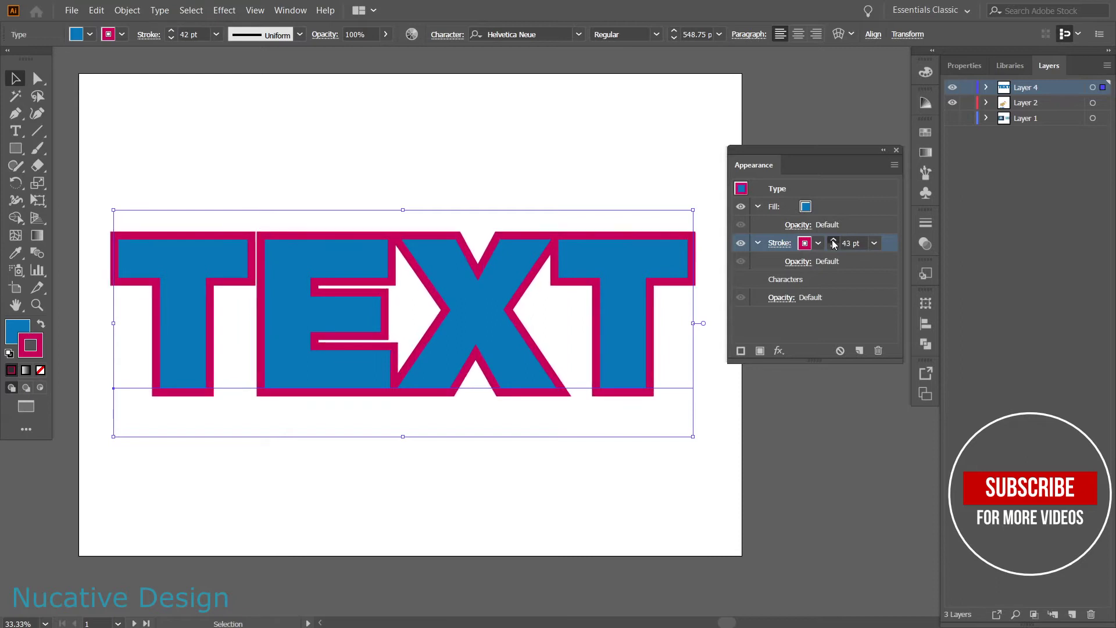
click(833, 241)
click(833, 242)
click(833, 241)
click(833, 241)
click(833, 242)
click(833, 241)
click(833, 241)
click(833, 241)
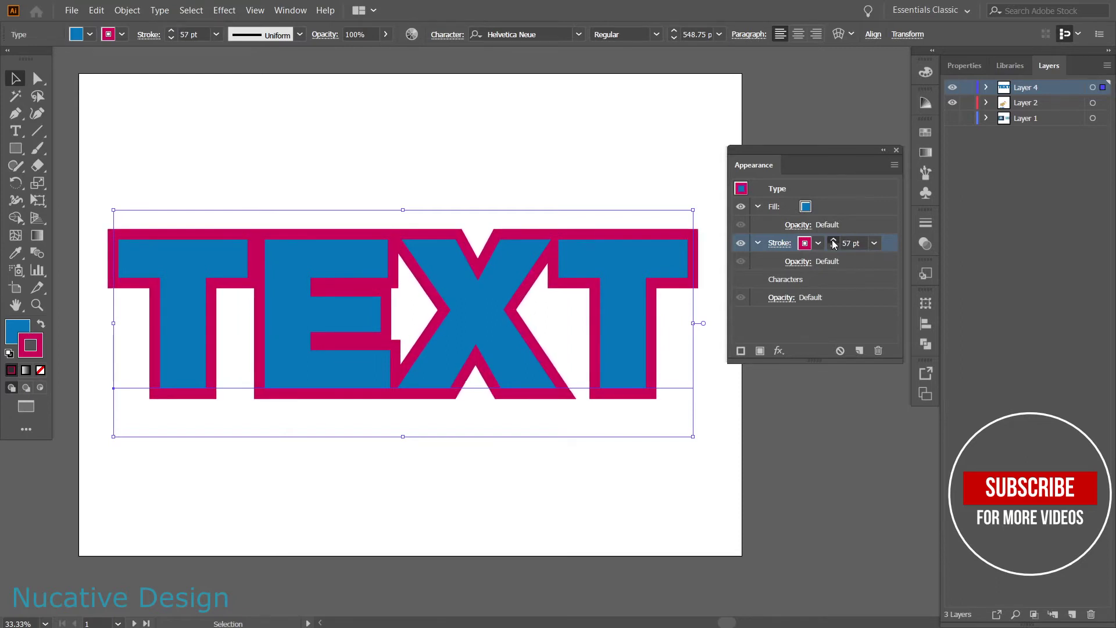
click(833, 242)
click(833, 241)
click(833, 241)
click(833, 241)
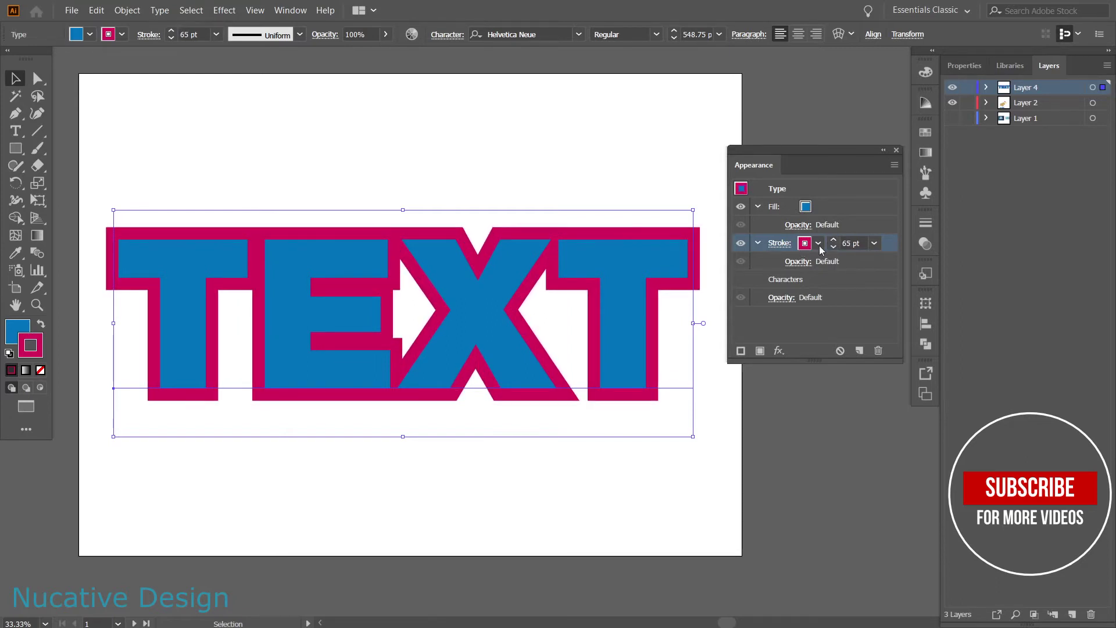
click(833, 247)
click(833, 247)
click(833, 247)
click(833, 247)
click(833, 247)
click(833, 247)
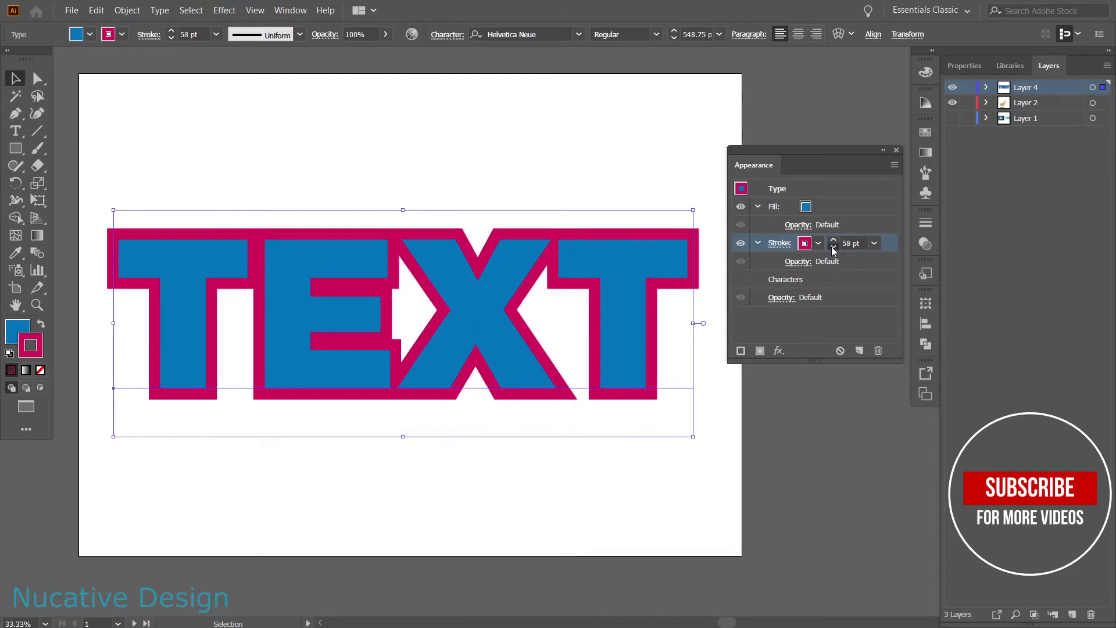
click(833, 247)
click(833, 247)
- Give the magenta stroke a round cap and bevel corners
click(780, 244)
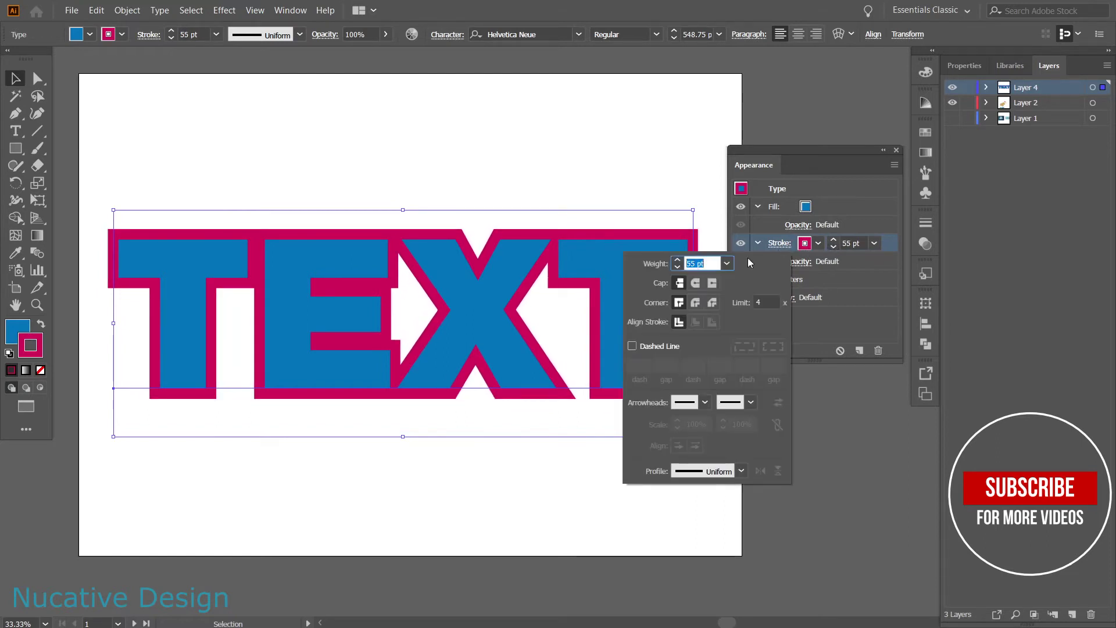
click(696, 283)
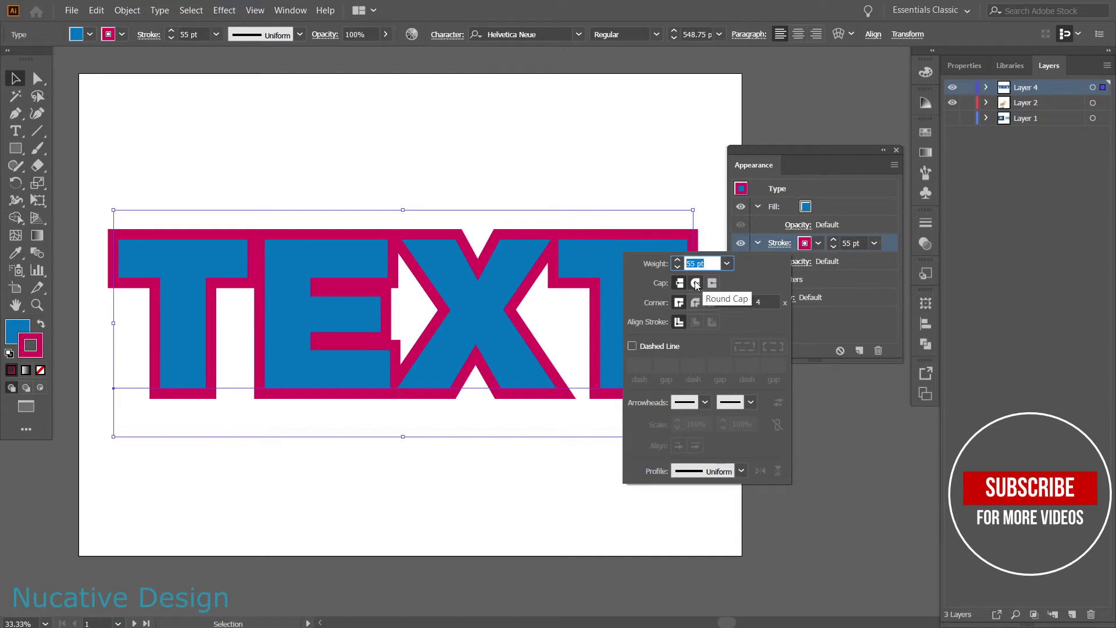
click(696, 283)
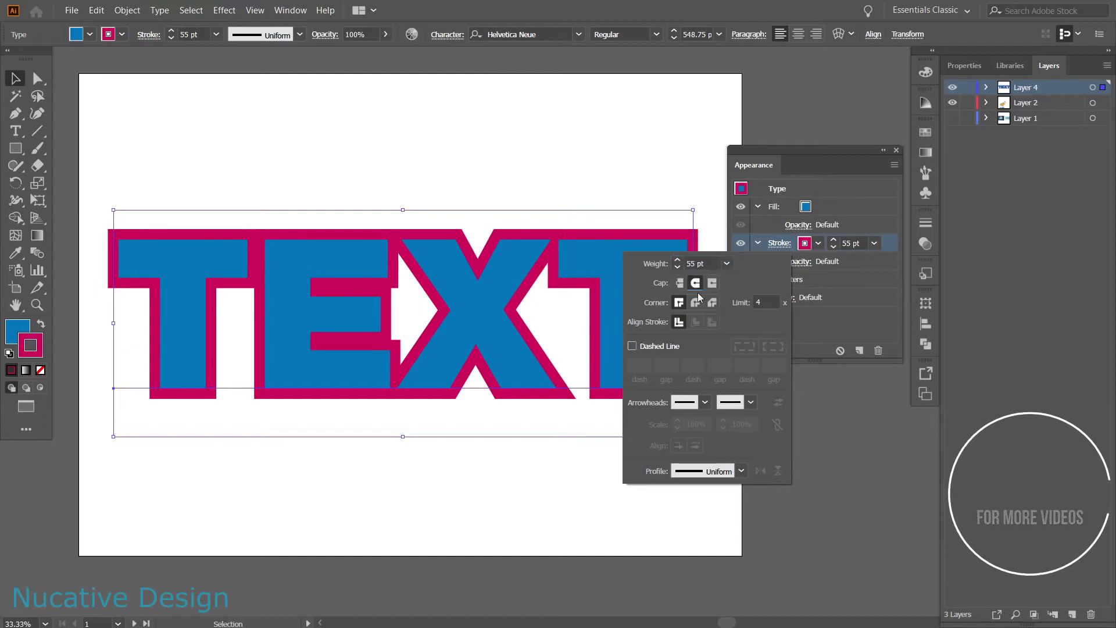
click(696, 300)
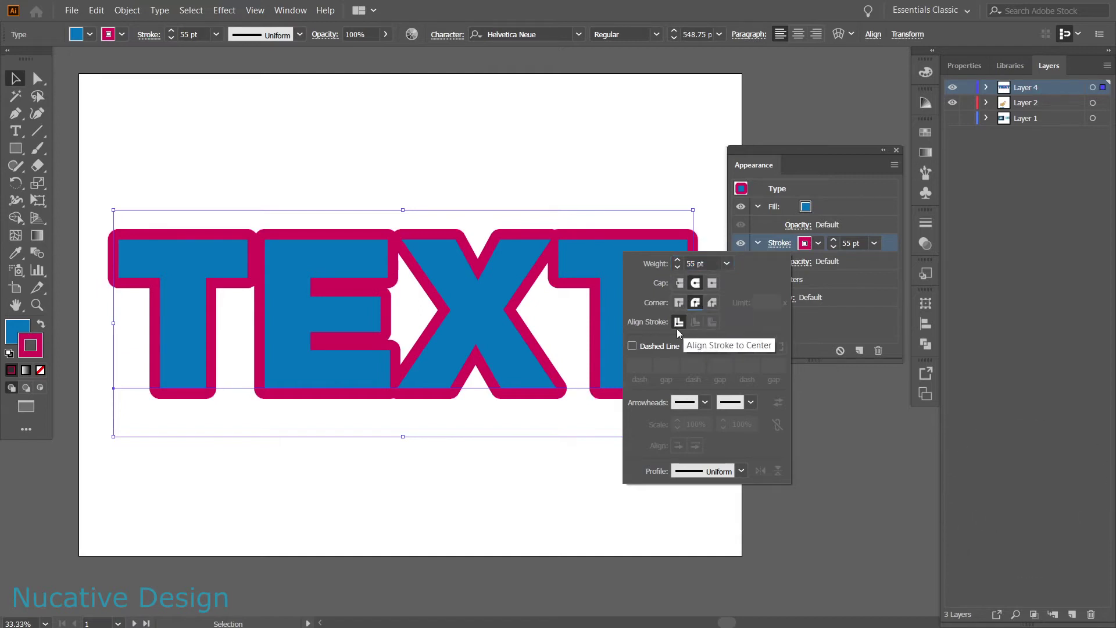
click(713, 301)
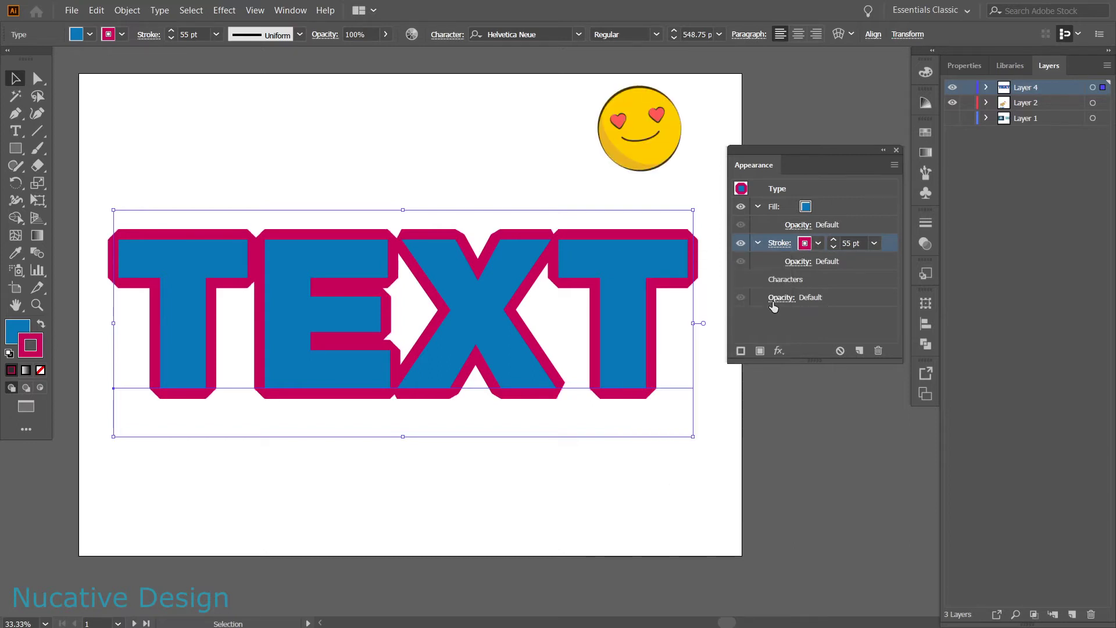
- Add a second stroke beneath the magenta one, colored red-orange with a weight of 99 pt
click(741, 351)
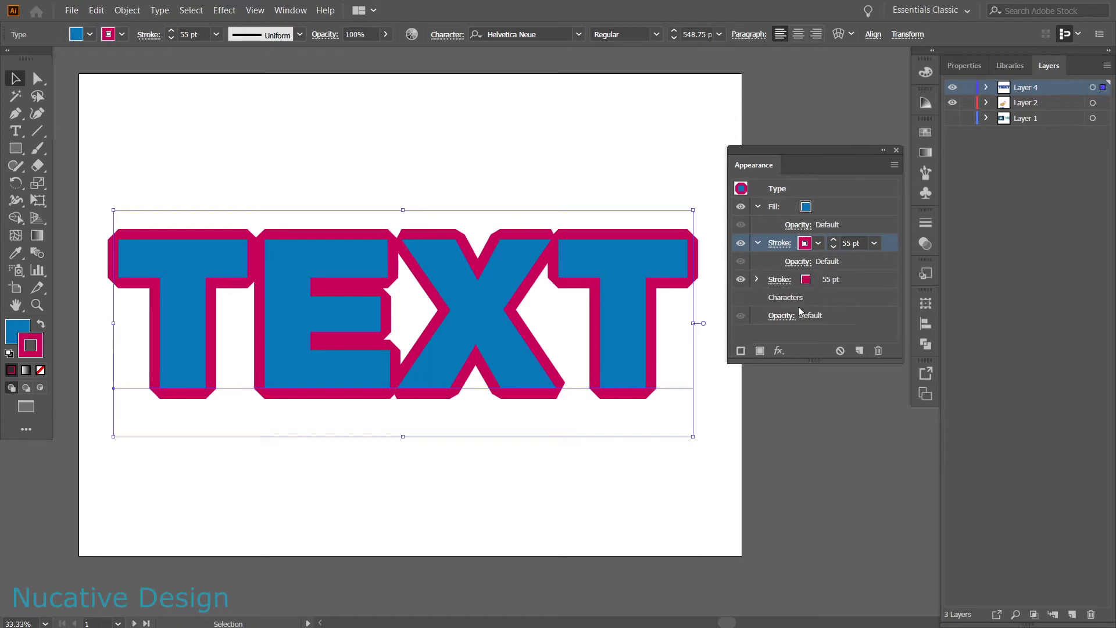
click(875, 278)
click(818, 280)
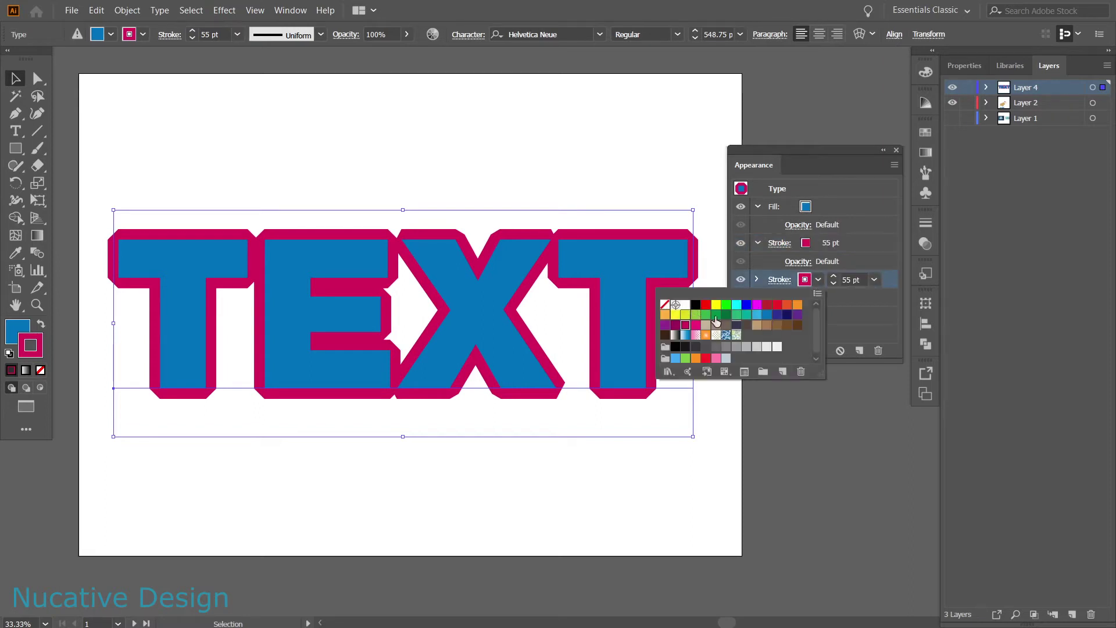
click(787, 304)
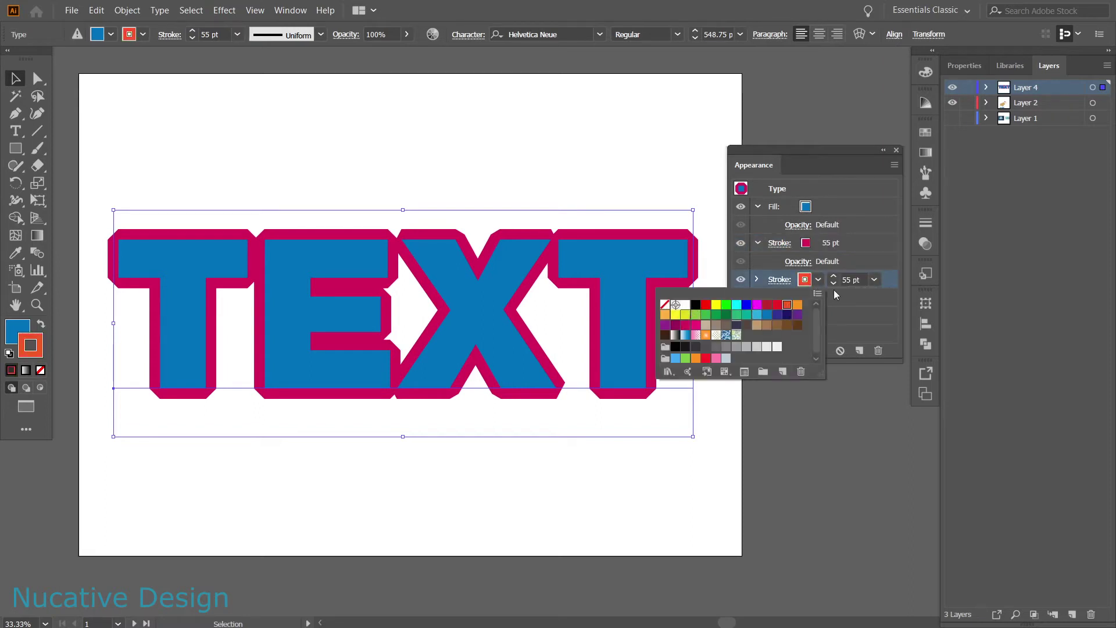
key(Escape)
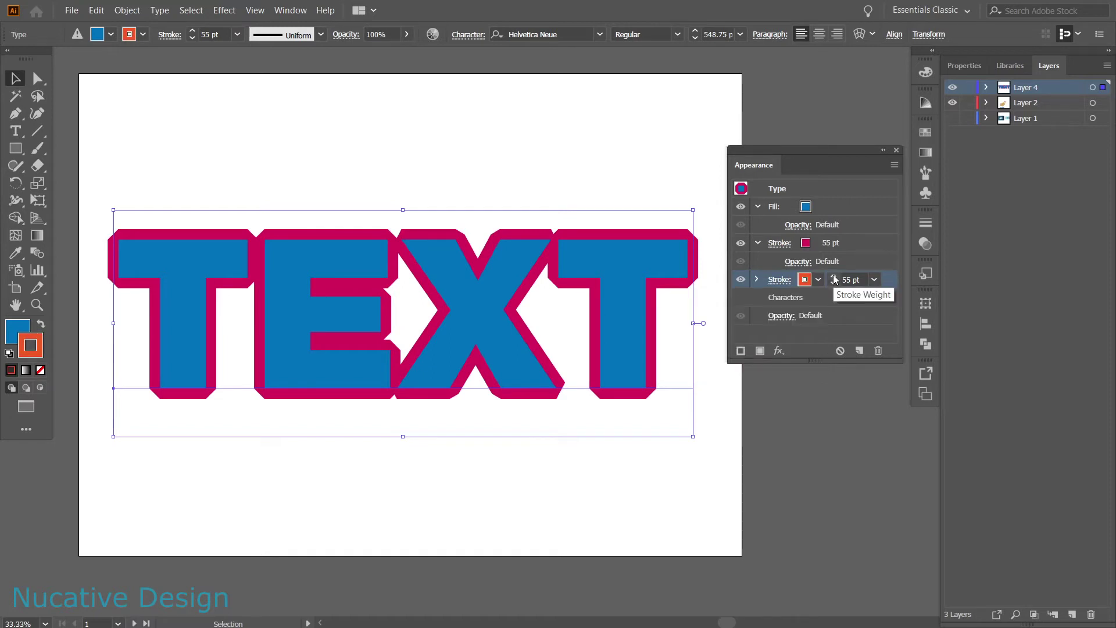
drag(833, 278, 779, 204)
key(ctrl+z)
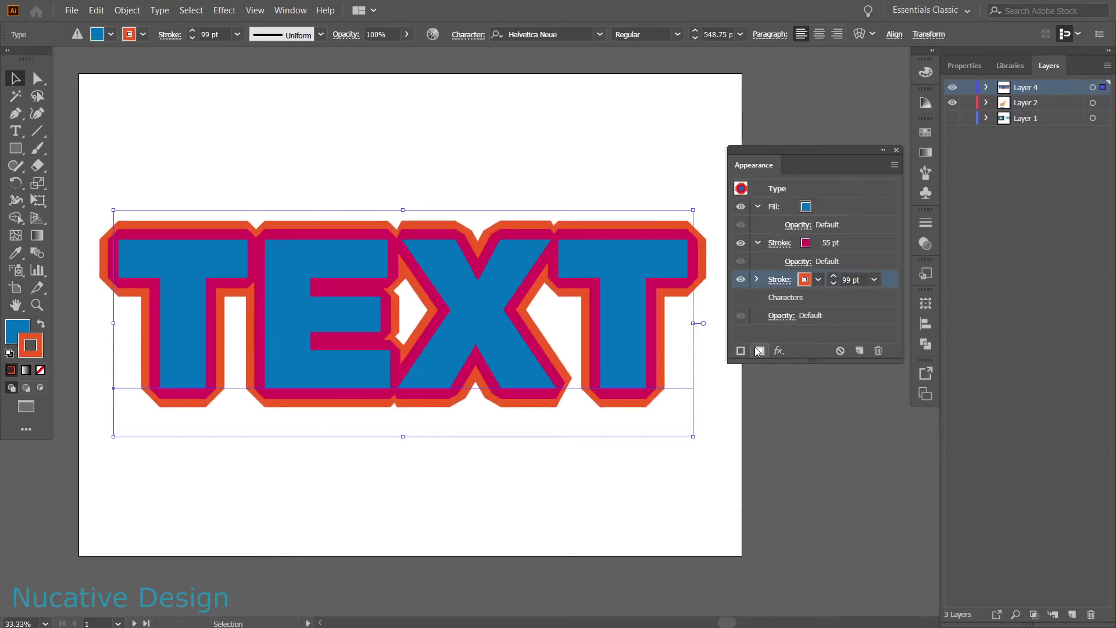
- Add a third stroke beneath the red-orange one, colored light orange, with a 140 pt weight and rounded corners
click(759, 351)
click(818, 297)
click(698, 334)
drag(833, 292, 833, 291)
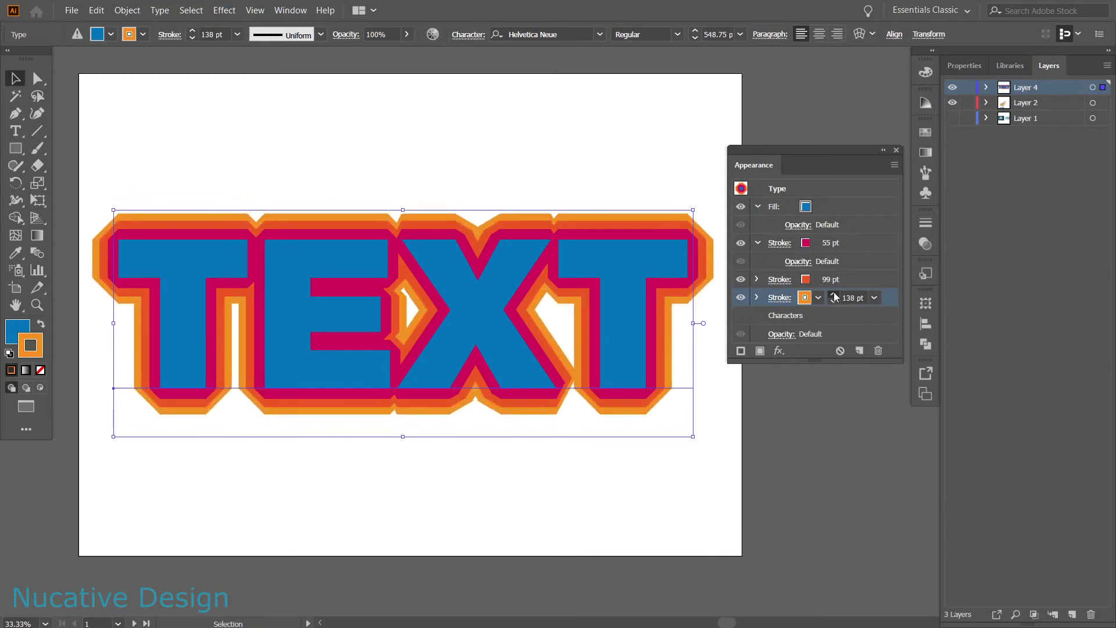
click(779, 297)
text(140)
key(Return)
- Nudge the word slightly right and down on the artboard and change its fill to white
drag(482, 231, 498, 237)
click(815, 213)
click(683, 230)
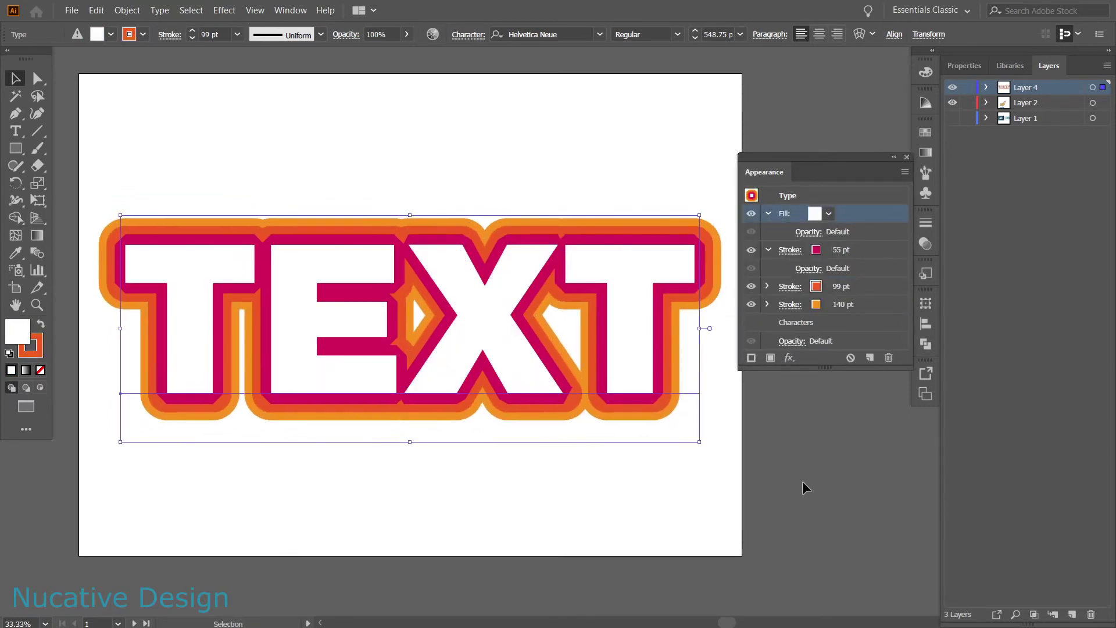
- Dock the floating Appearance panel among the collapsed panels beside the canvas
drag(825, 157, 925, 221)
drag(556, 162, 625, 163)
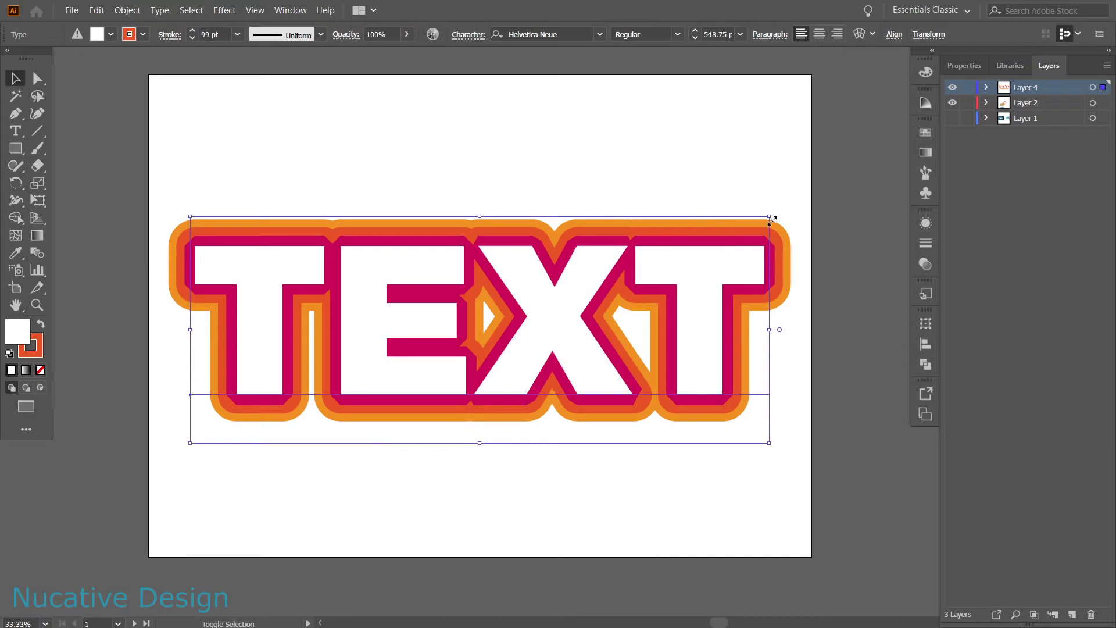
- Try scaling the unexpanded word down and partly back up, and undo the resizing
drag(768, 217, 588, 288)
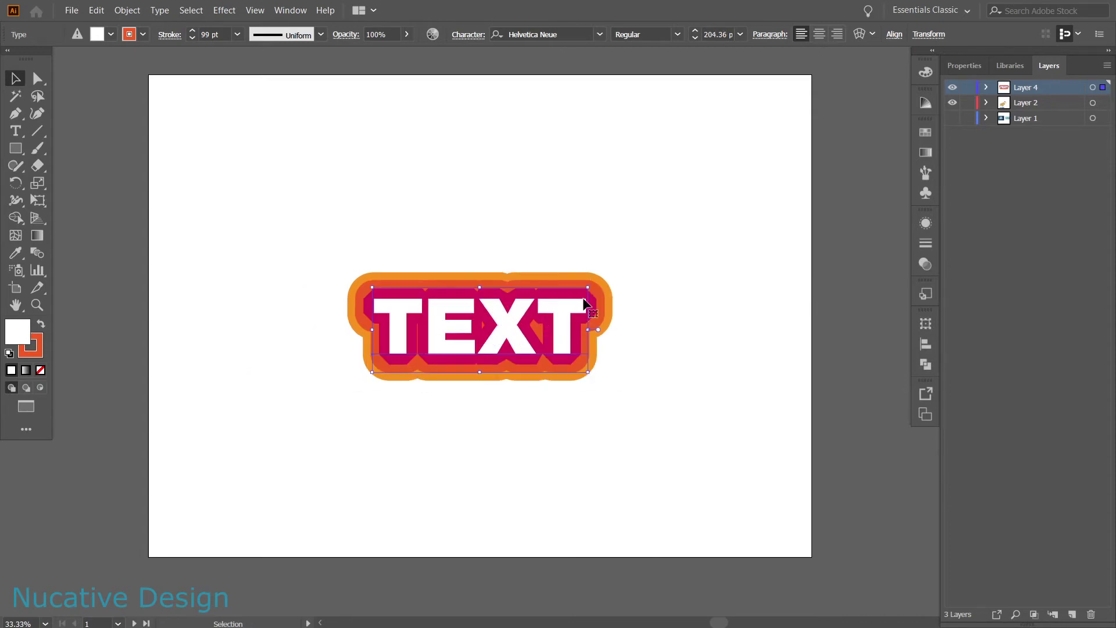
drag(587, 287, 705, 209)
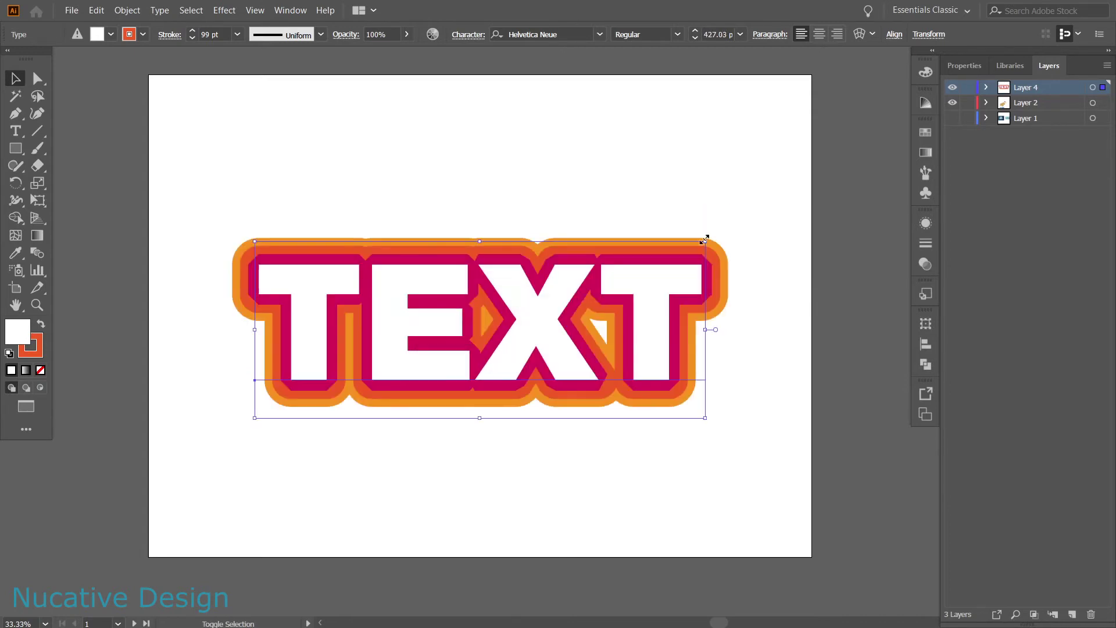
key(ctrl+z)
key(ctrl+z)
key(ctrl+z)
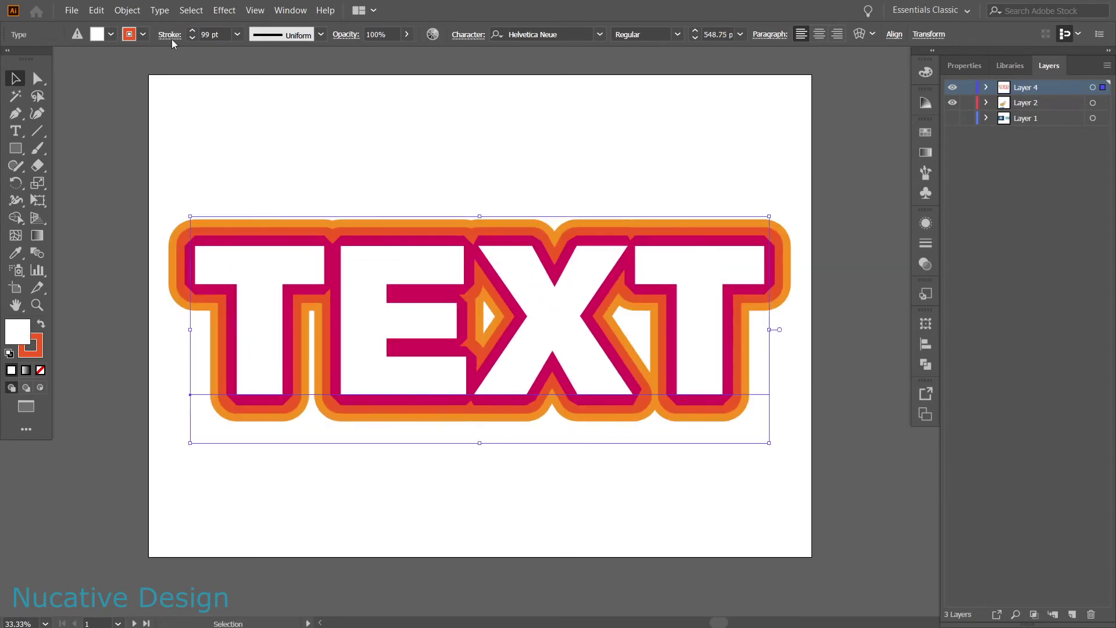
- Expand the word's appearance and expand the resulting group with Object and Fill included
click(127, 10)
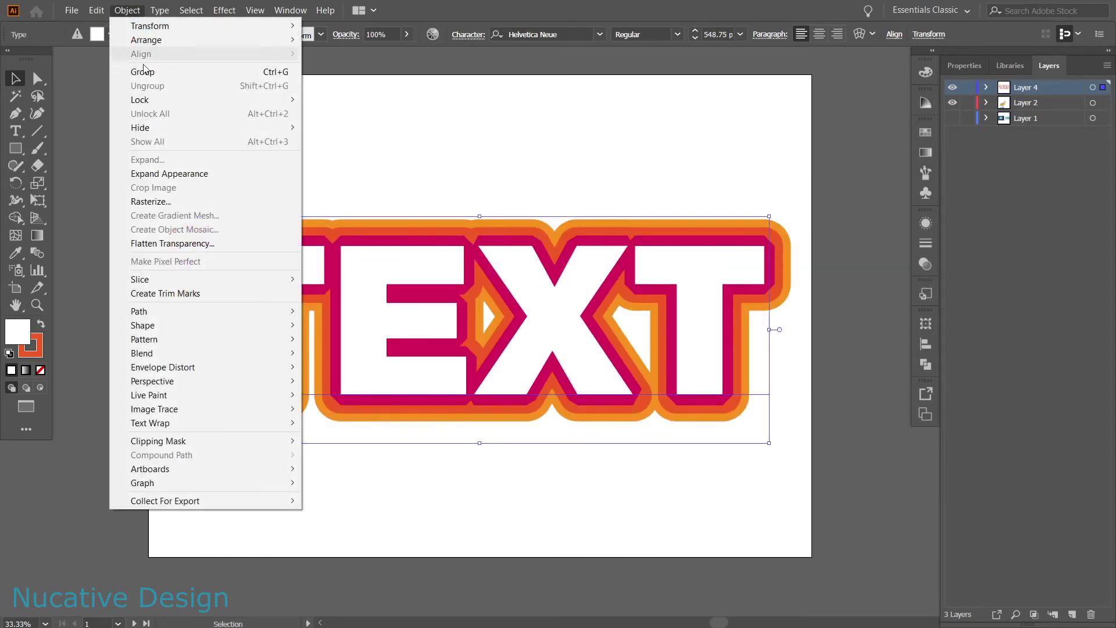
click(142, 175)
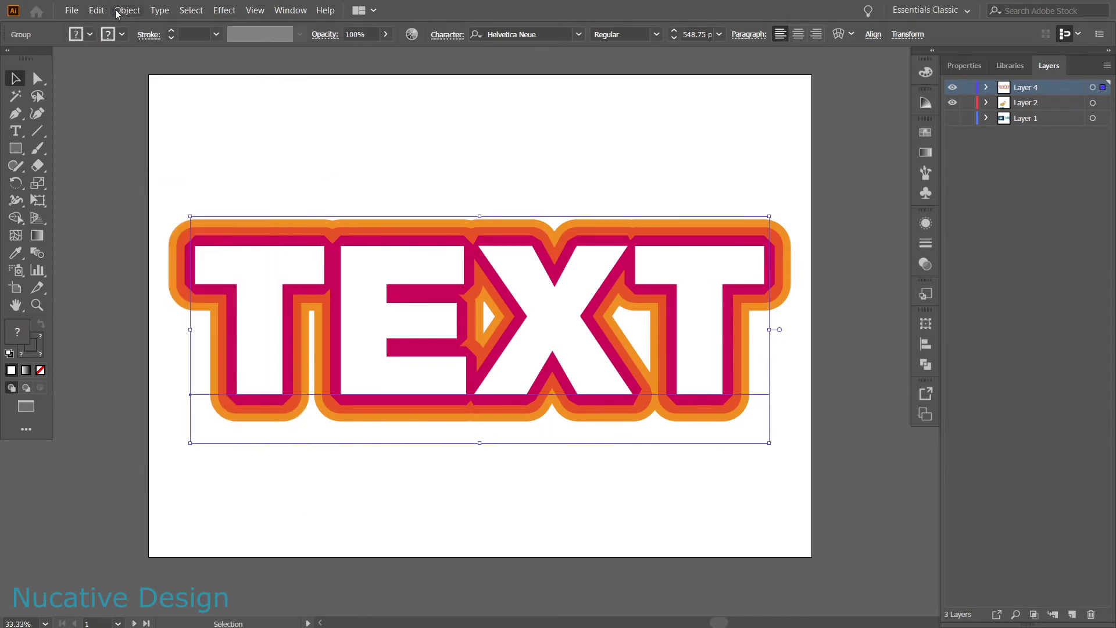
click(117, 12)
click(152, 160)
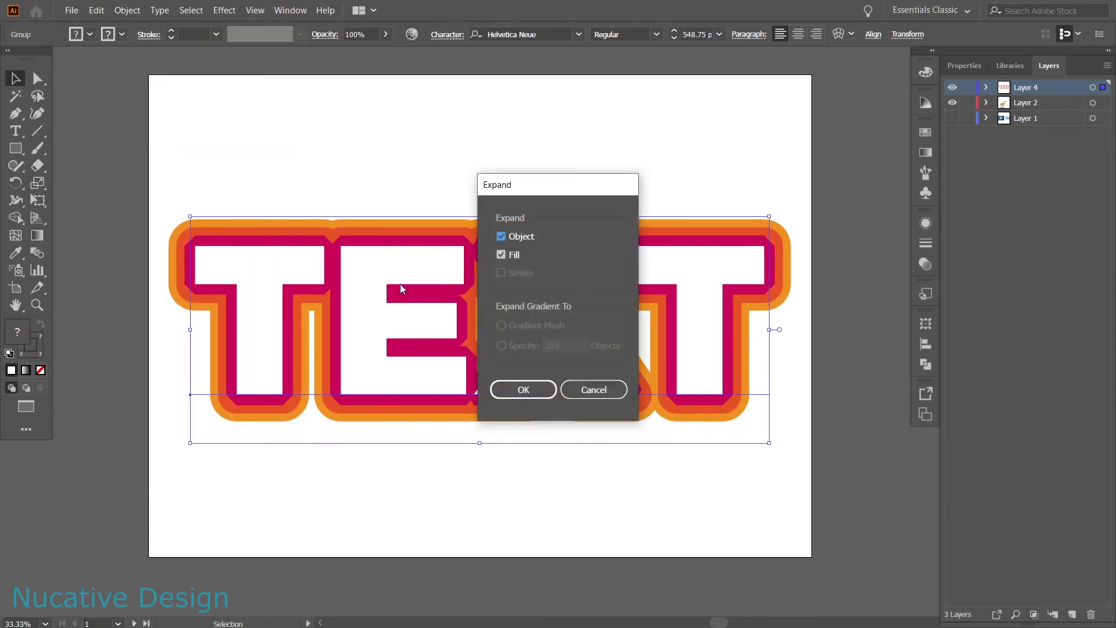
click(527, 390)
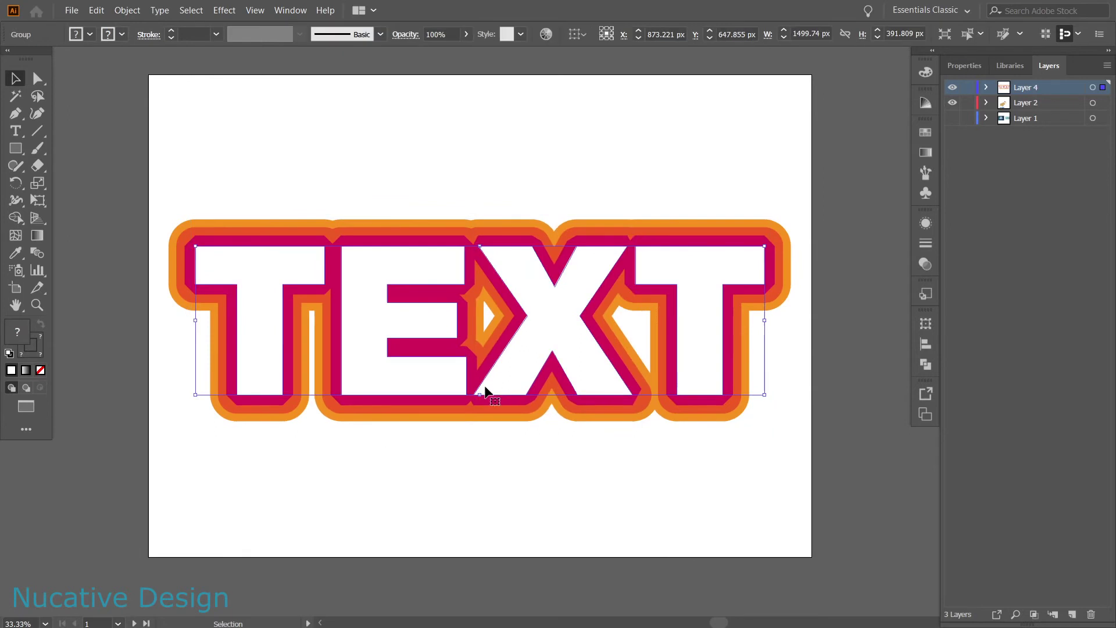
- Expand the group's Fill and Stroke so the outlines become filled shapes
click(128, 10)
click(148, 157)
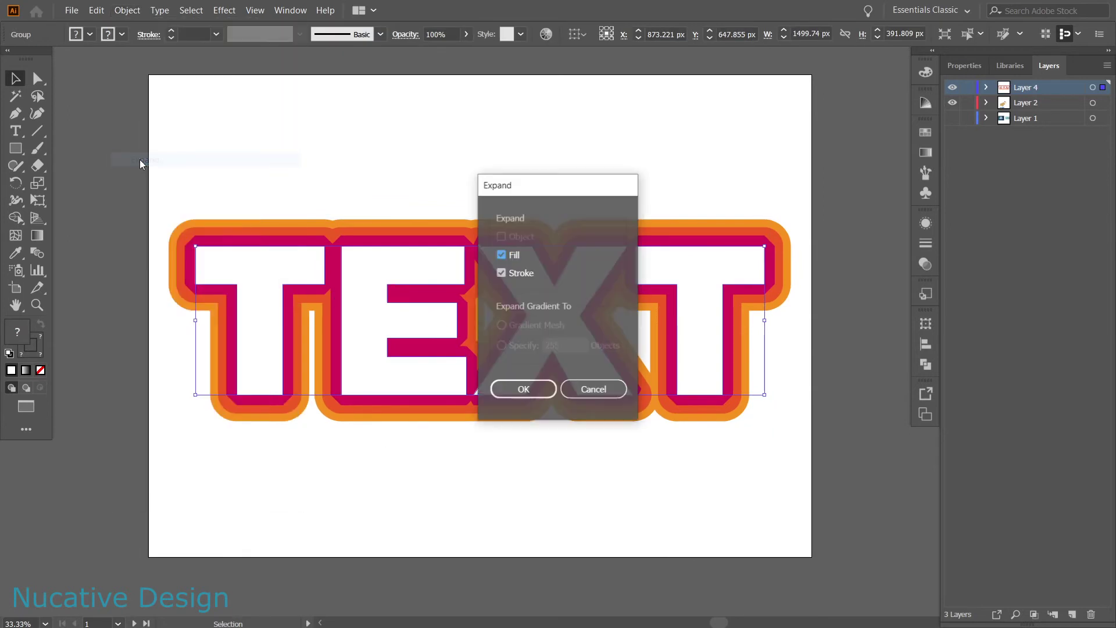
click(524, 390)
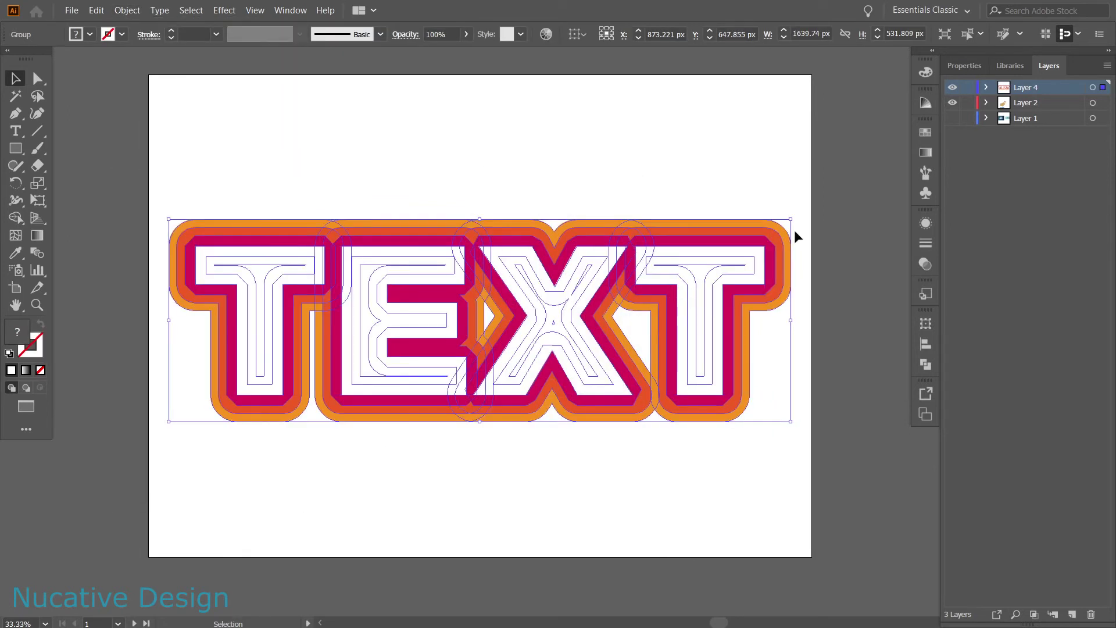
- Scale the expanded word down proportionally about its center to about 906 px wide
click(796, 196)
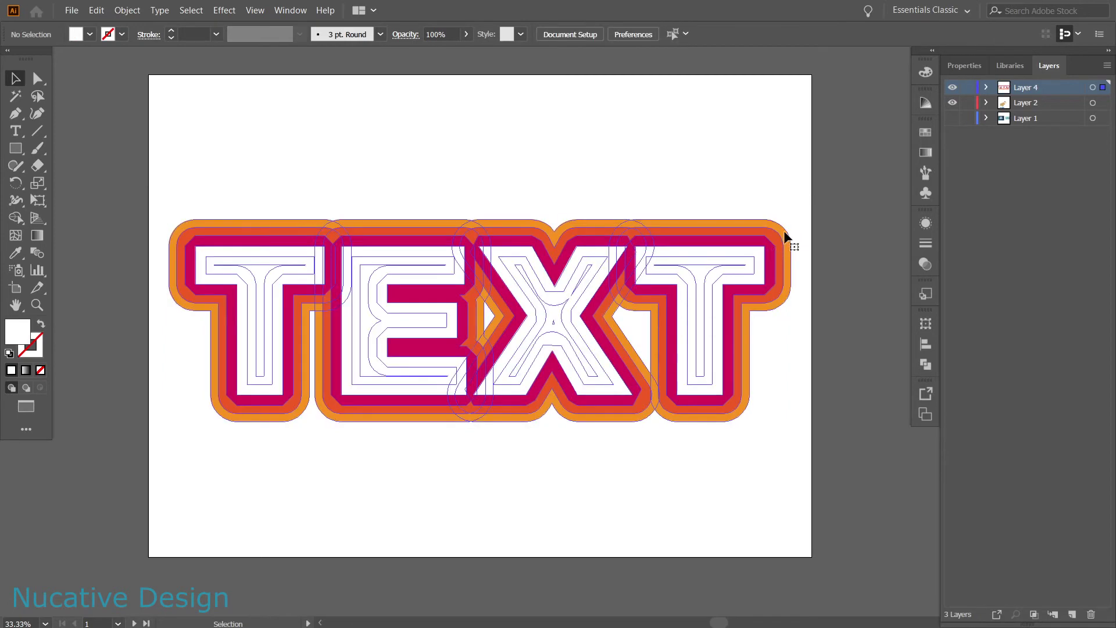
click(785, 235)
mouse_move(787, 219)
mouse_down()
mouse_move(772, 242)
mouse_move(702, 268)
mouse_up()
click(708, 308)
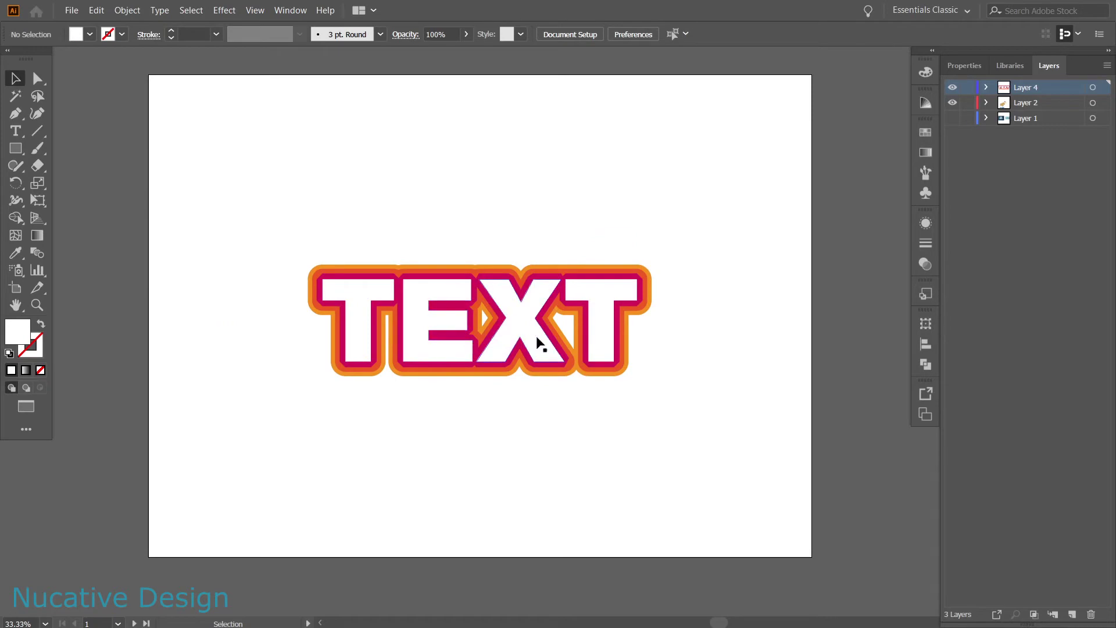
- Scale the expanded word up proportionally to about 1676 px wide and reposition it near the artboard's center
click(604, 279)
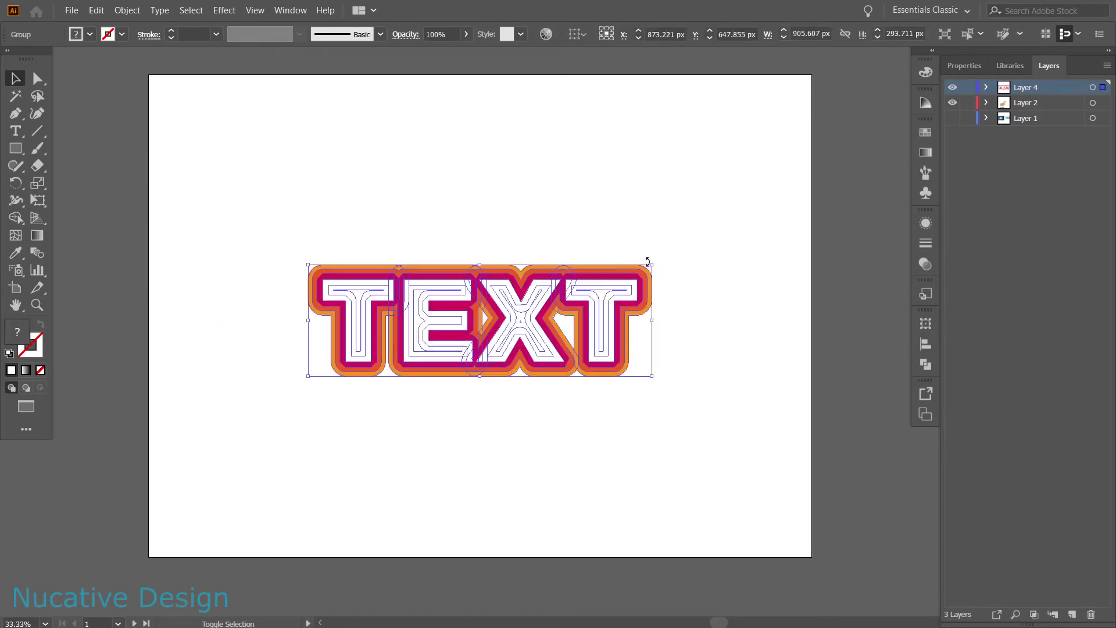
drag(653, 264, 791, 215)
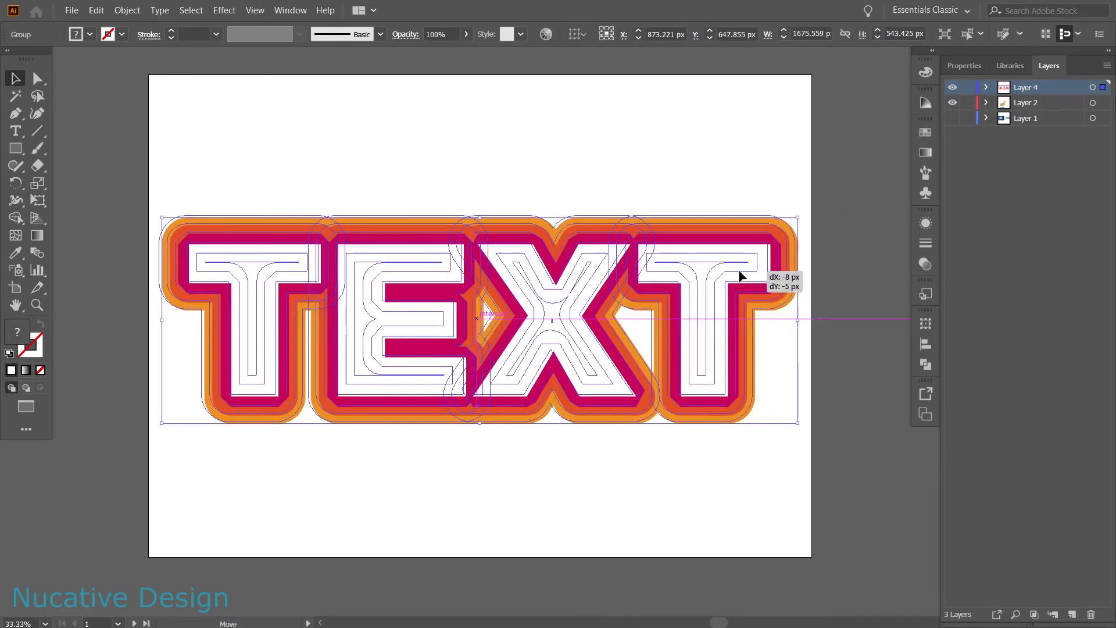
click(805, 398)
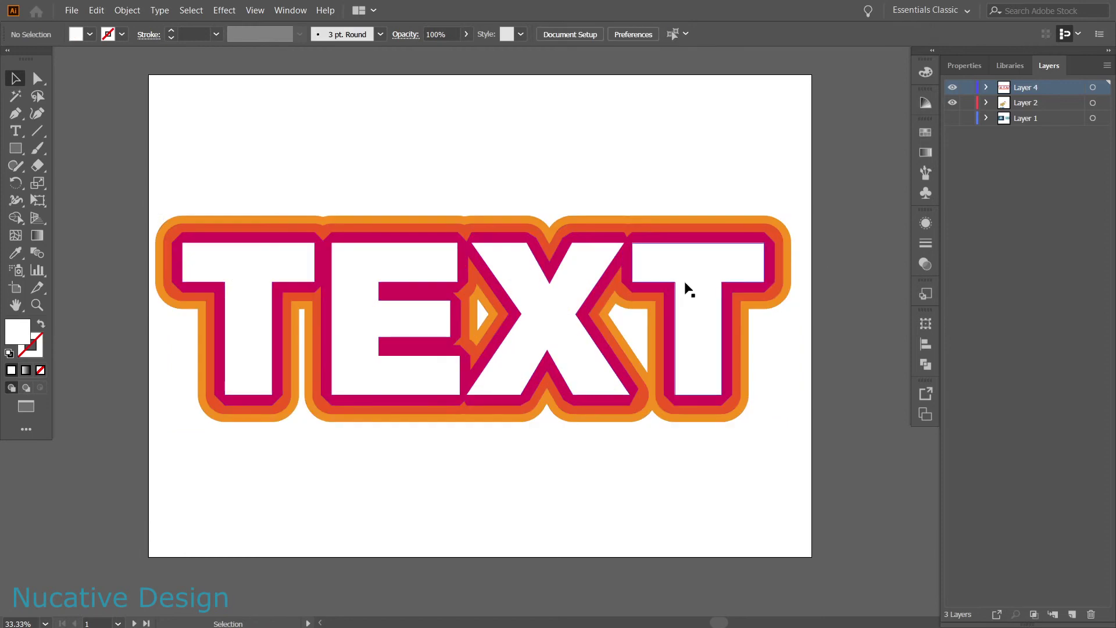
drag(686, 287, 693, 287)
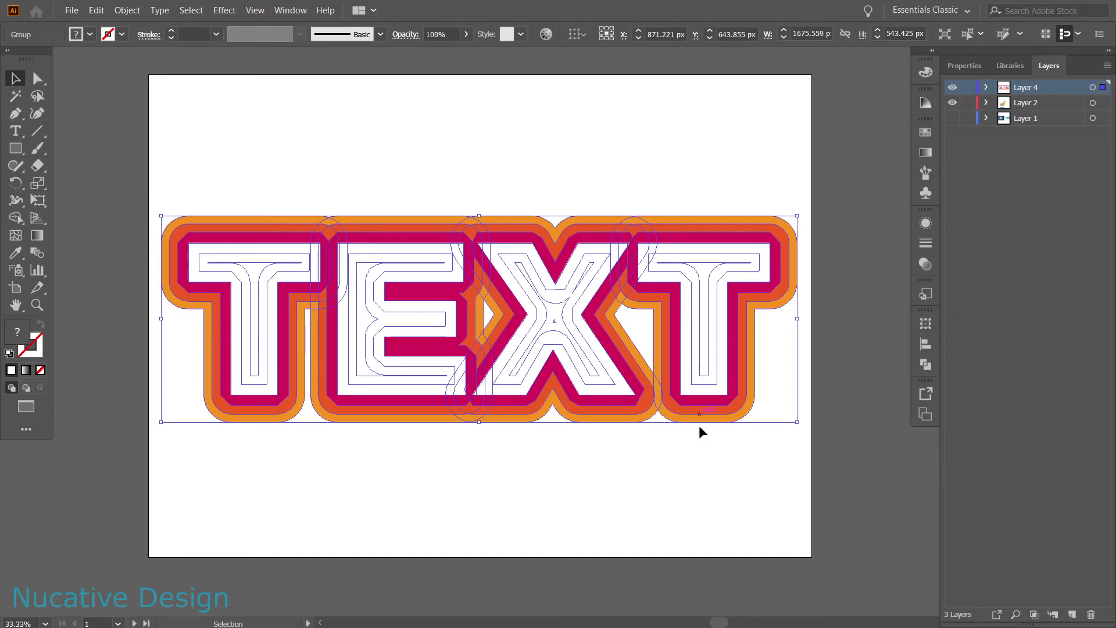
click(678, 480)
- Ungroup the expanded word artwork
click(574, 249)
right_click(575, 248)
click(599, 351)
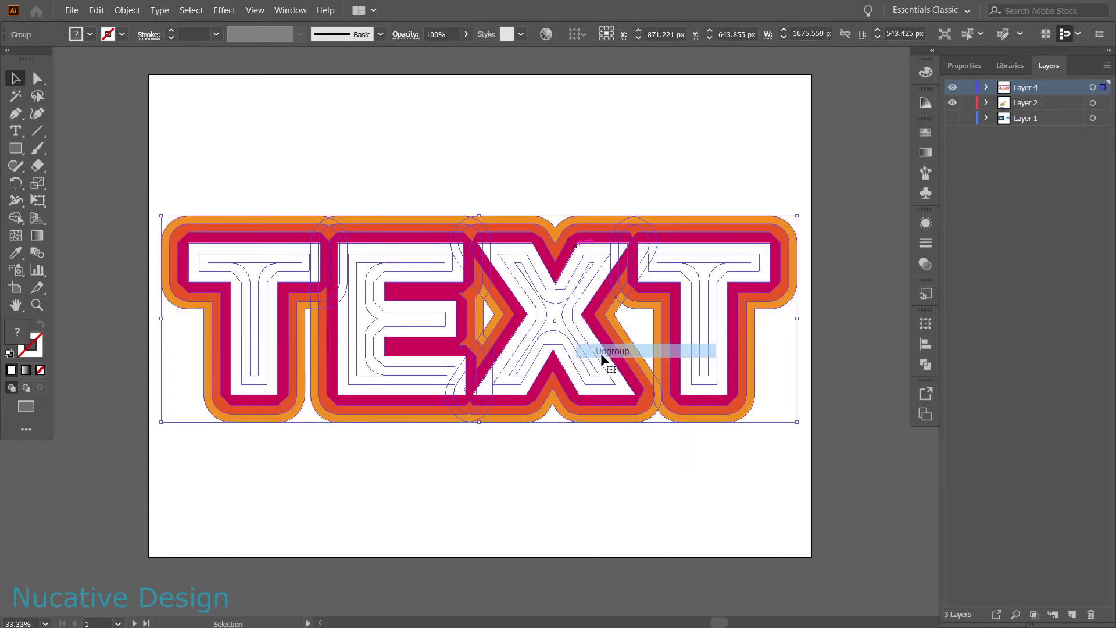
- Select the white letter faces and recolor their fill to light cyan 4EF4FF
click(561, 468)
click(566, 326)
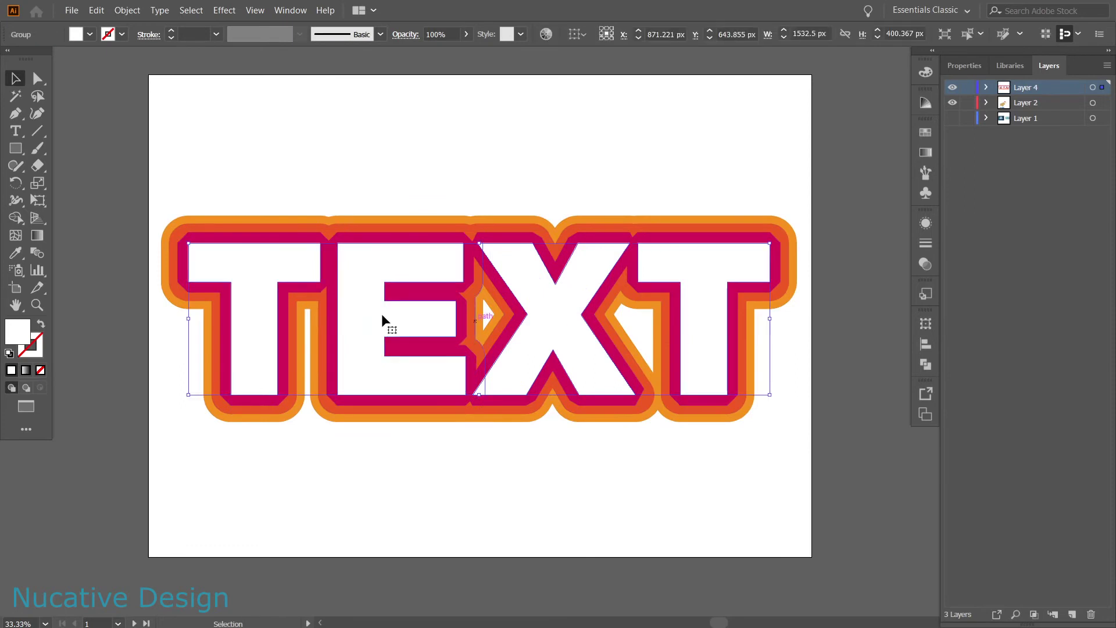
click(920, 74)
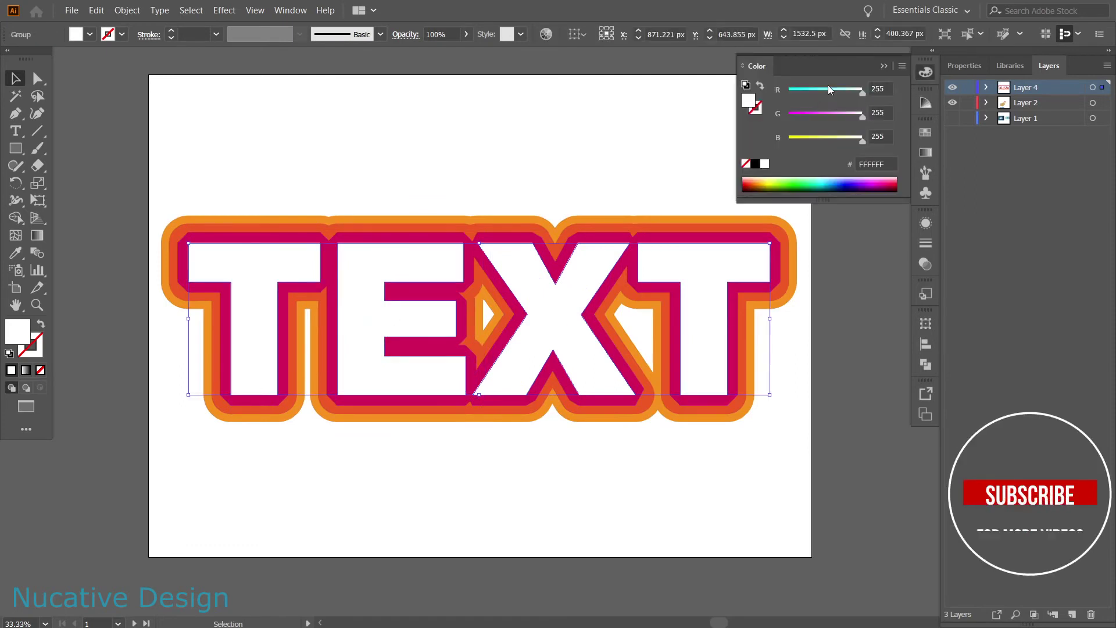
drag(817, 88, 860, 113)
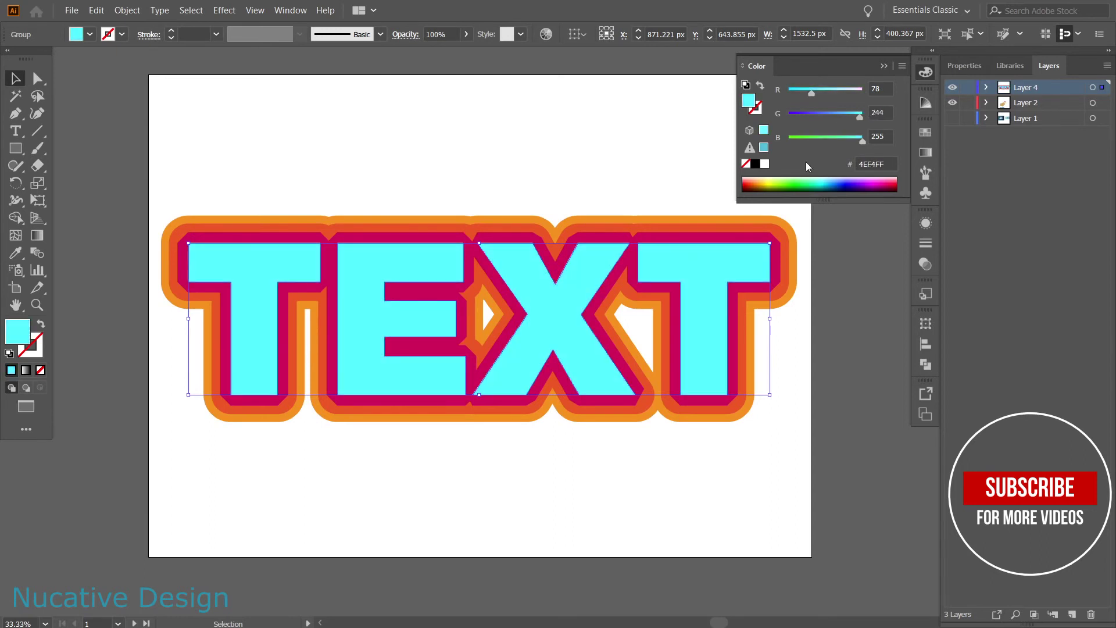
- Fill the innermost magenta outline with white and the red-orange outline behind it with dark navy 000D45
click(746, 242)
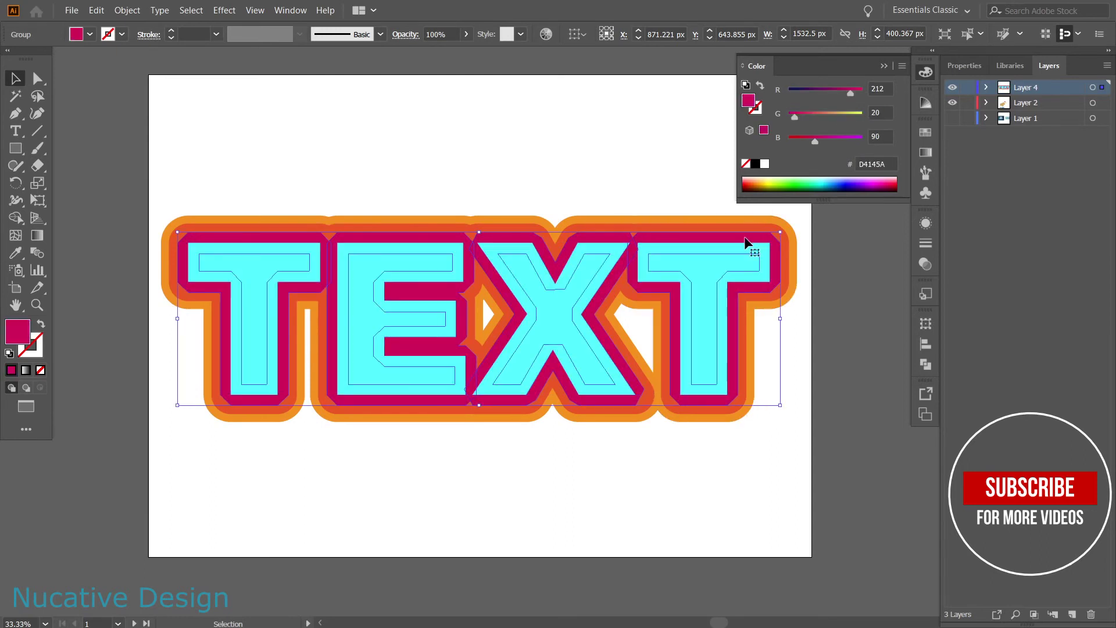
click(765, 165)
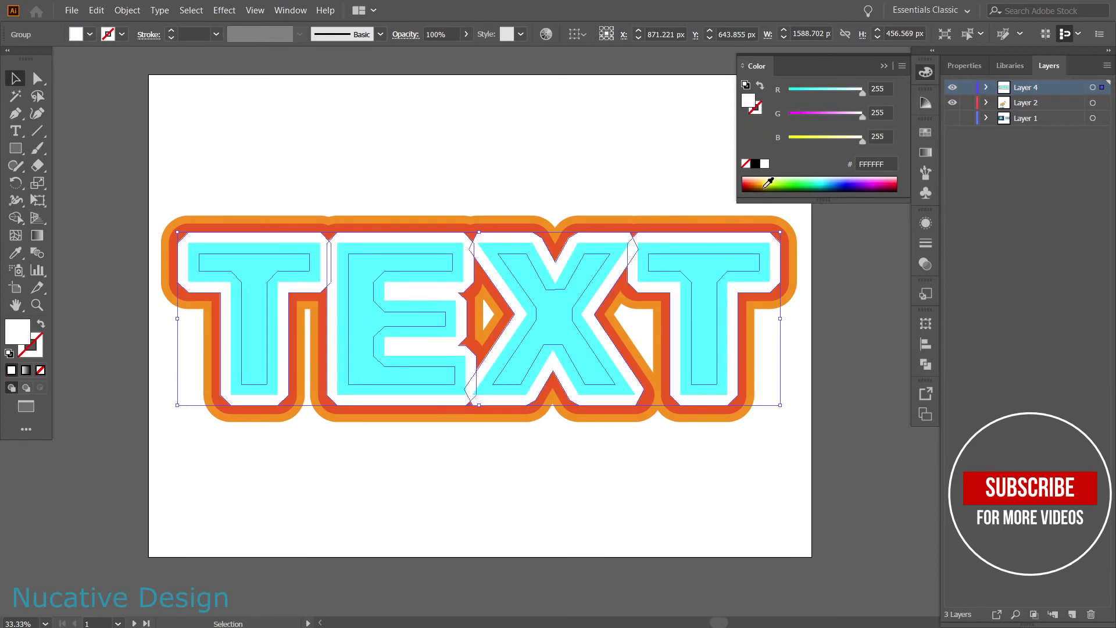
click(727, 229)
click(843, 184)
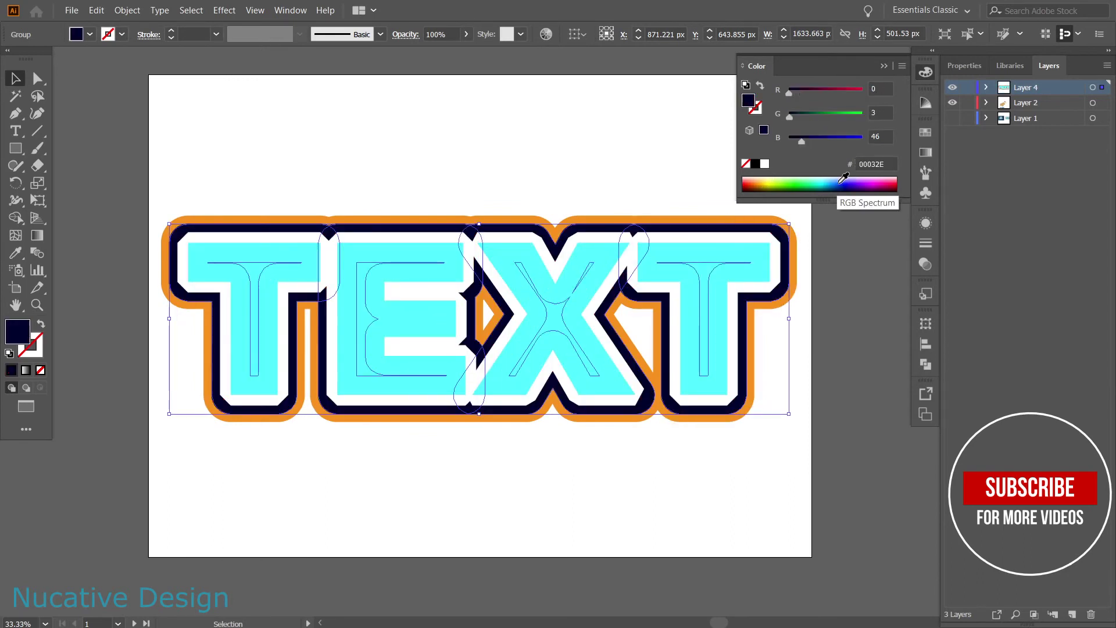
click(846, 180)
click(848, 181)
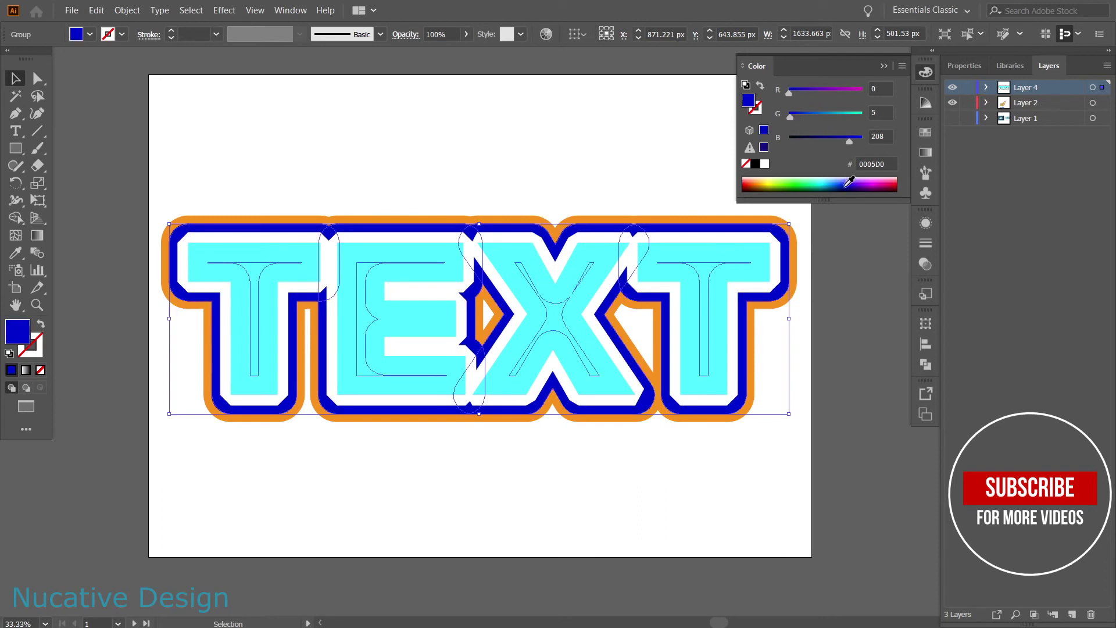
click(840, 186)
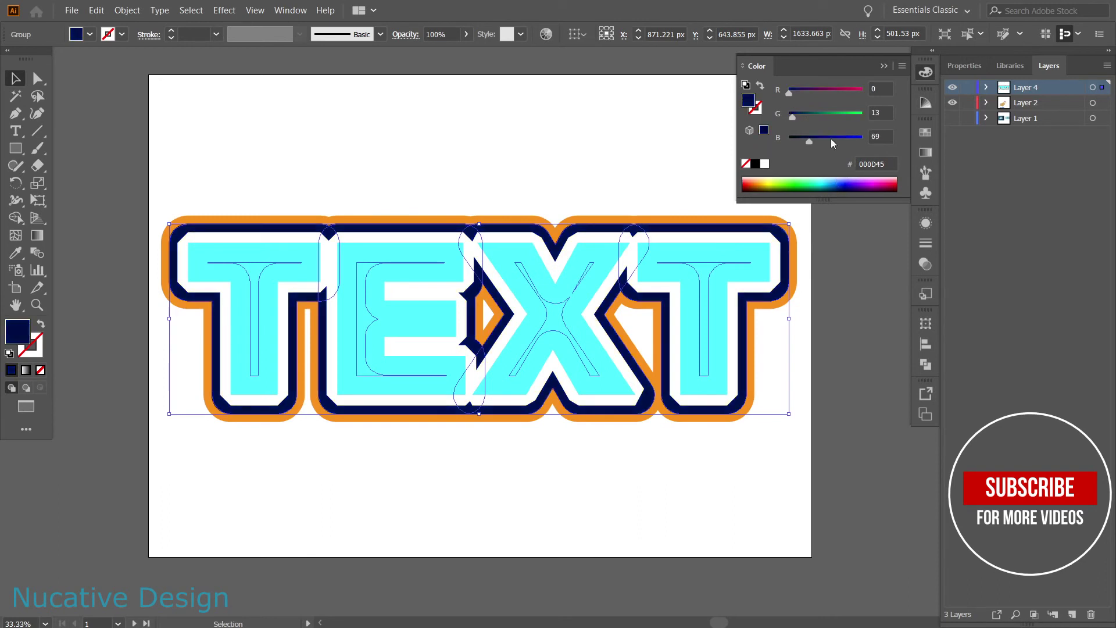
- Recolor the outermost orange outline bright blue and shift the letter faces to a slightly deeper sky cyan
click(722, 219)
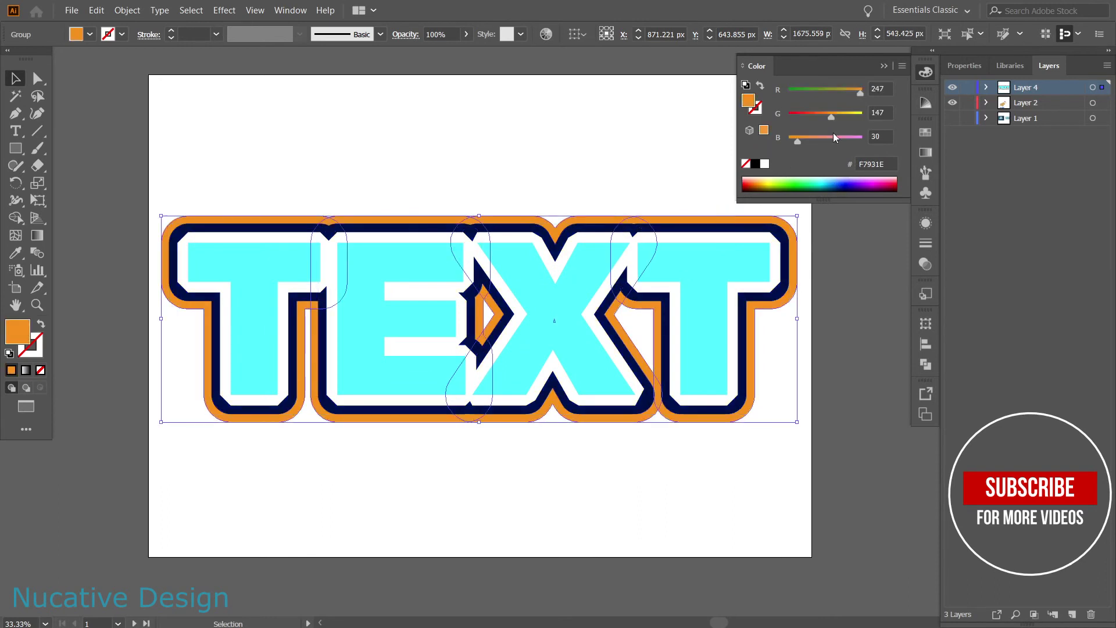
click(836, 178)
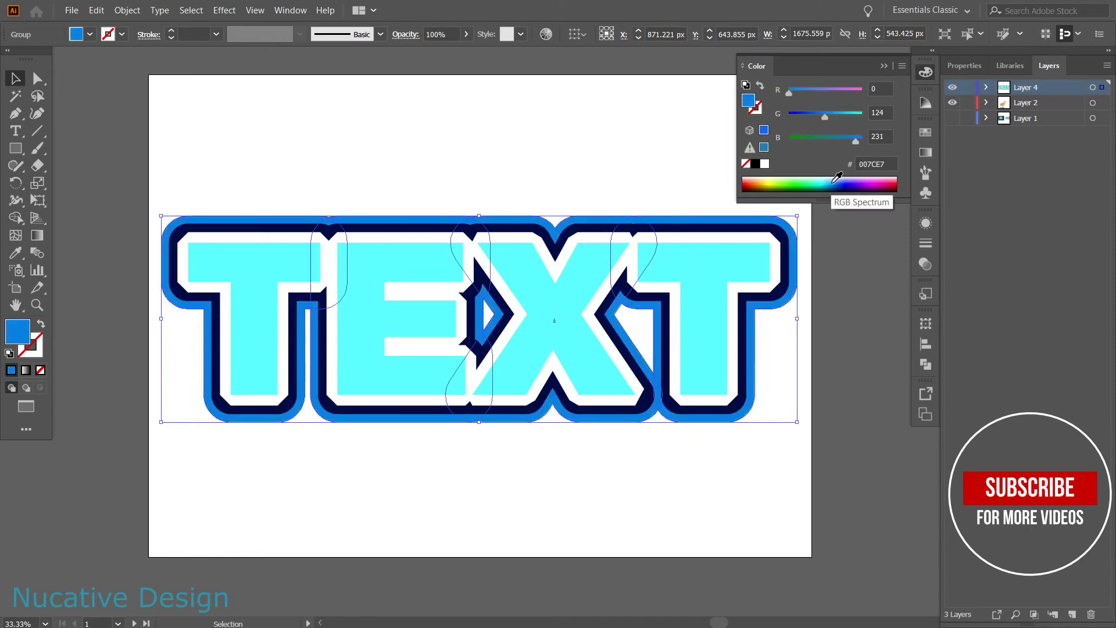
click(684, 275)
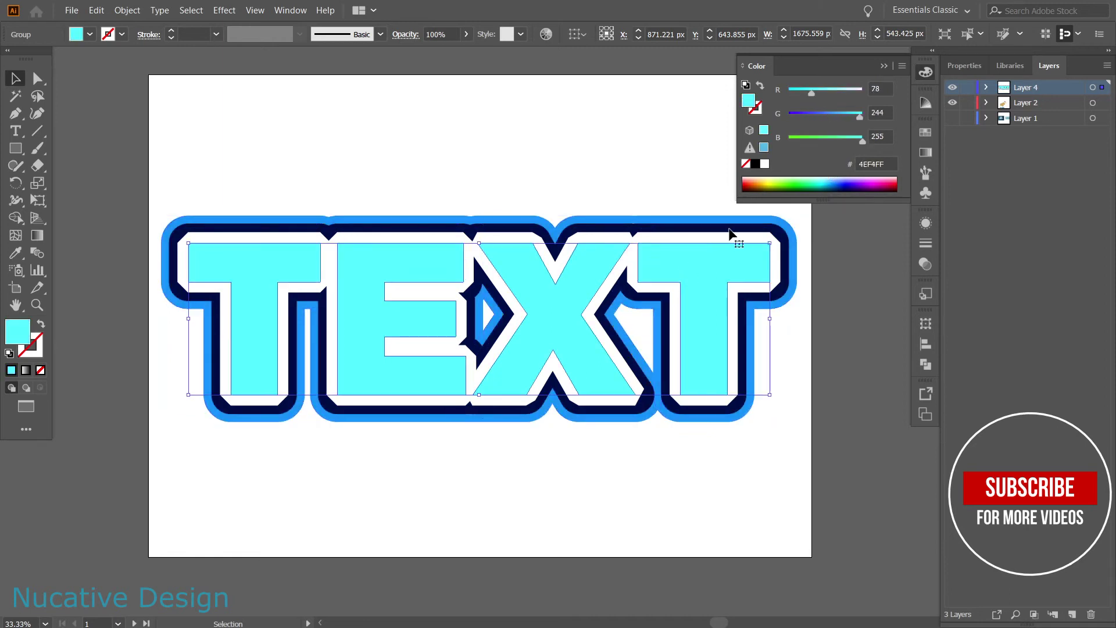
drag(839, 118, 860, 113)
click(884, 67)
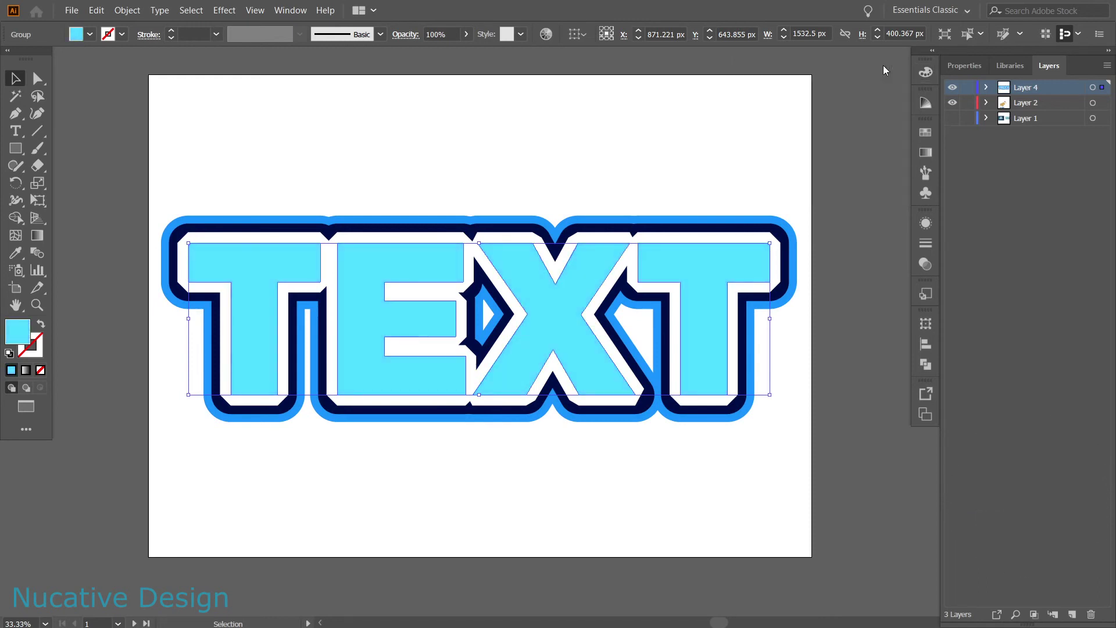
click(845, 212)
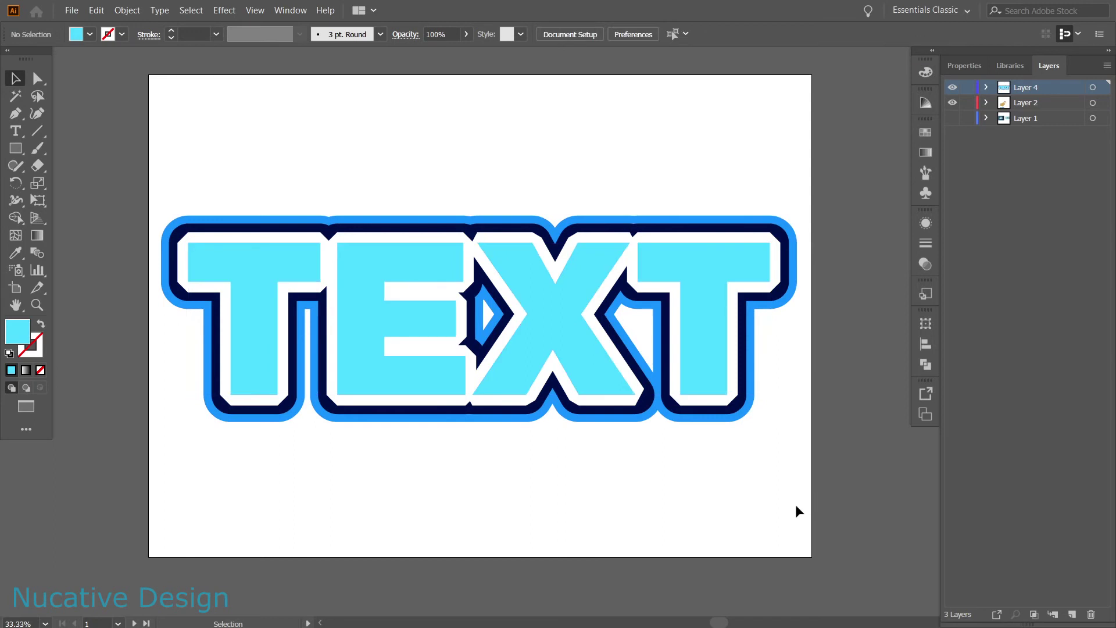
- Try several dark gray swatches as the fill of the navy outline
click(411, 221)
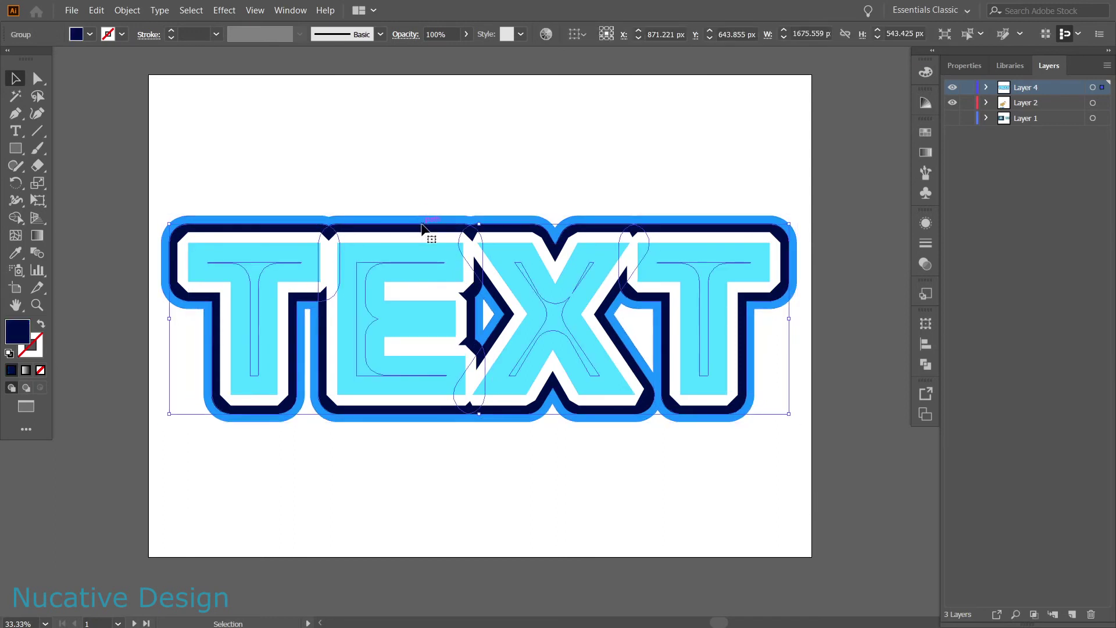
click(926, 71)
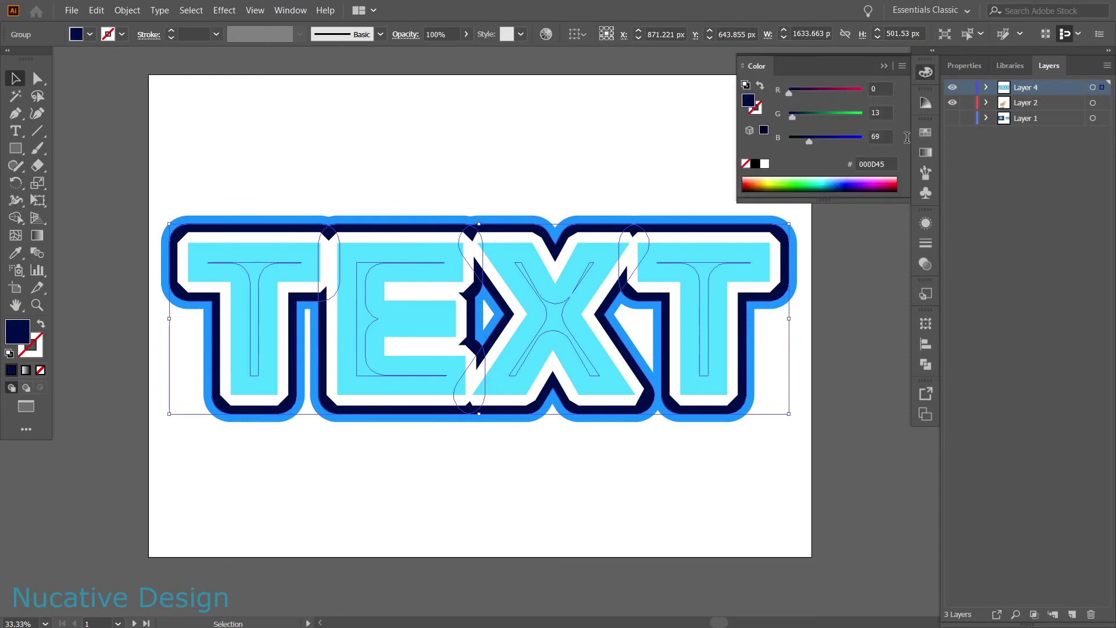
click(925, 133)
scroll(804, 184, down, 2)
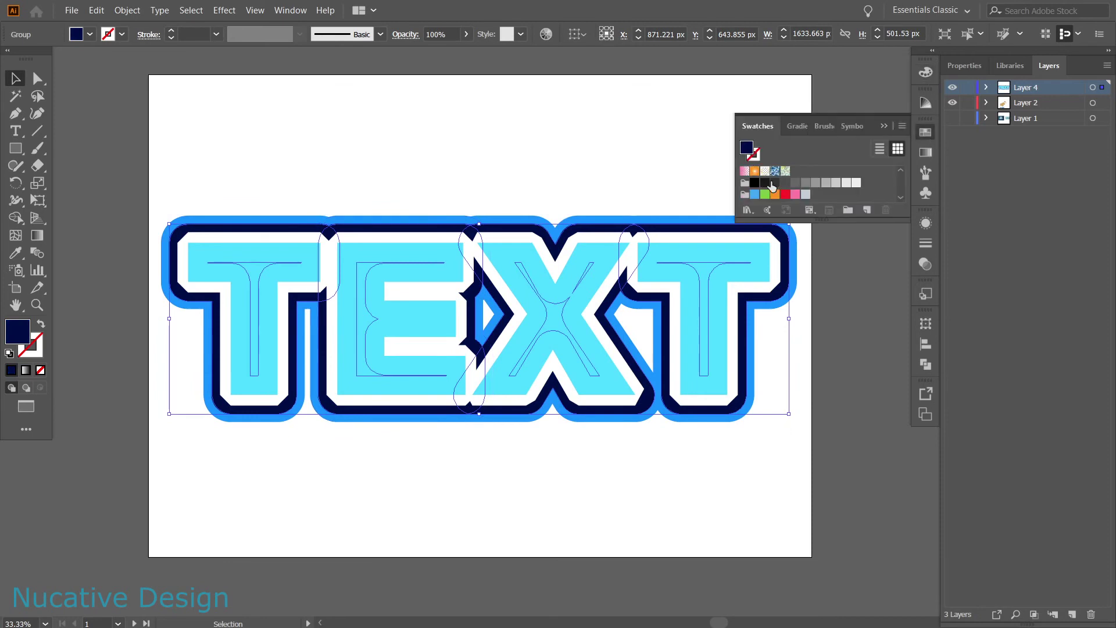
click(772, 183)
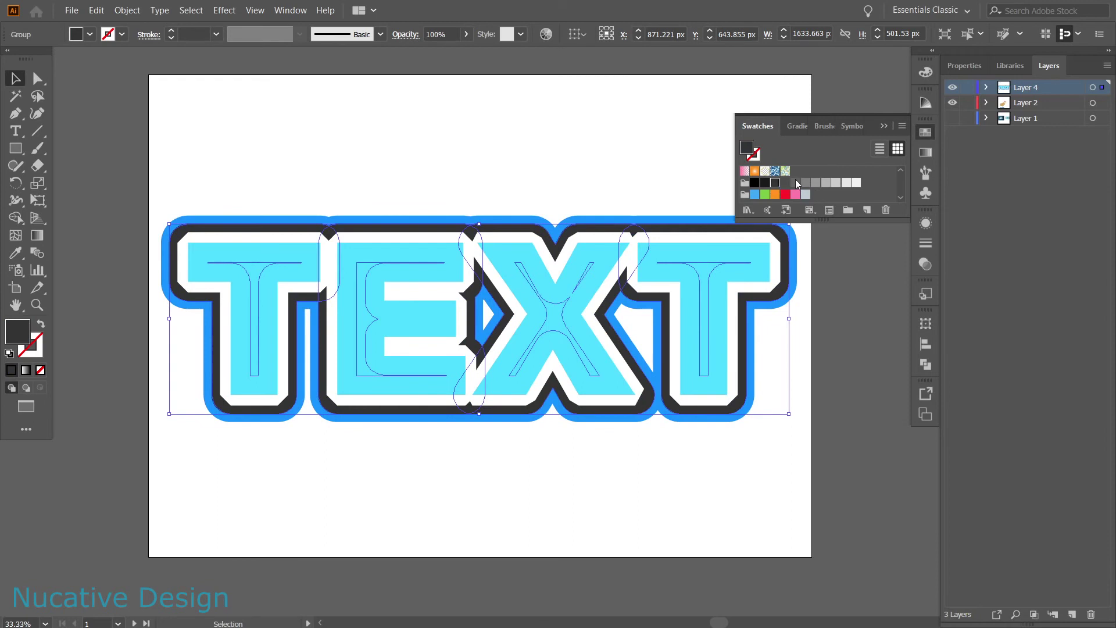
click(765, 183)
click(775, 184)
click(784, 184)
click(883, 126)
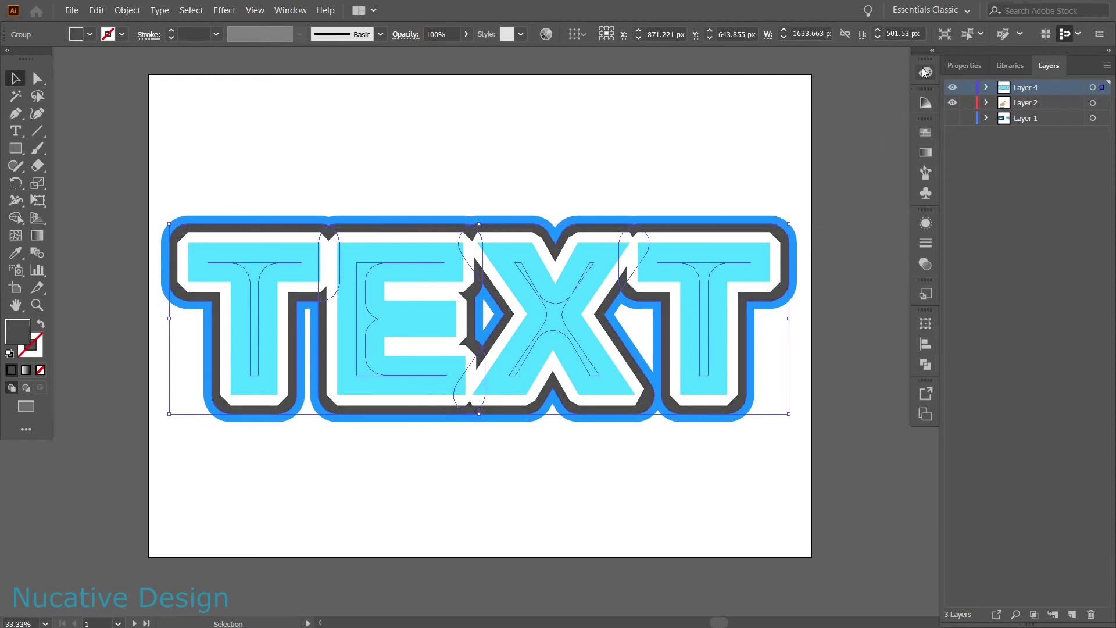
- Recolor the outline between the white and bright blue ones with a dark navy blue from the color spectrum
click(926, 72)
click(838, 136)
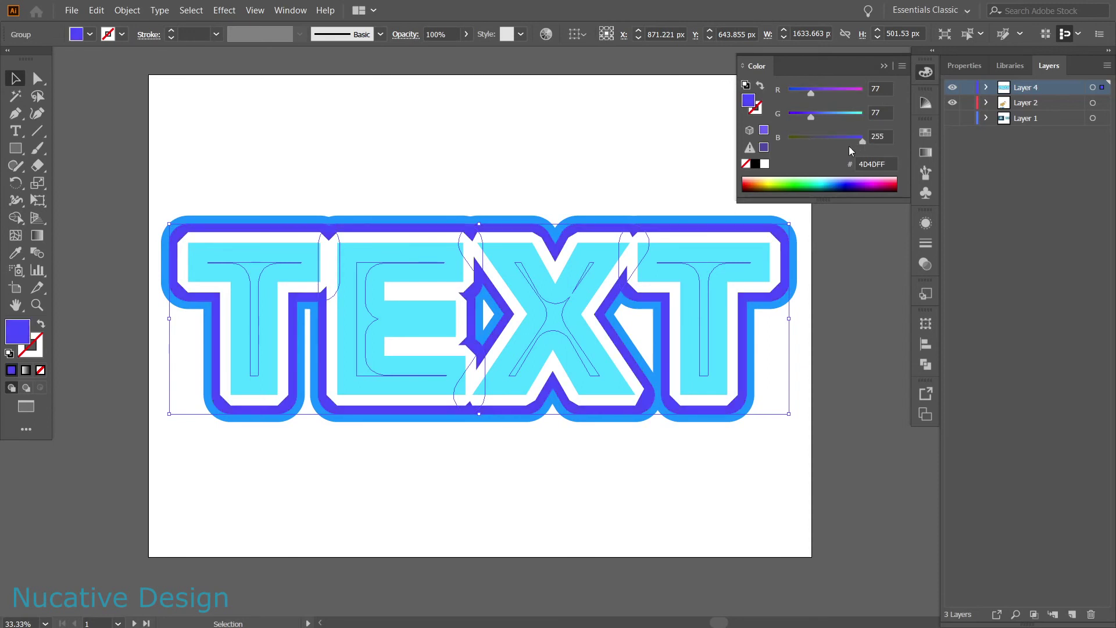
click(828, 178)
click(840, 182)
click(846, 182)
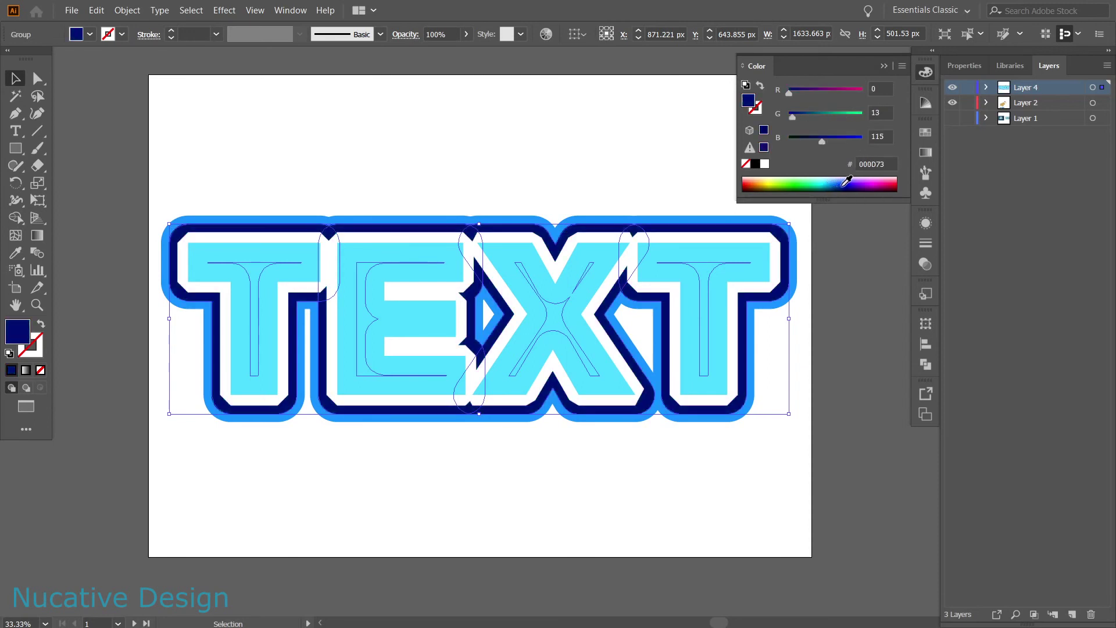
click(843, 182)
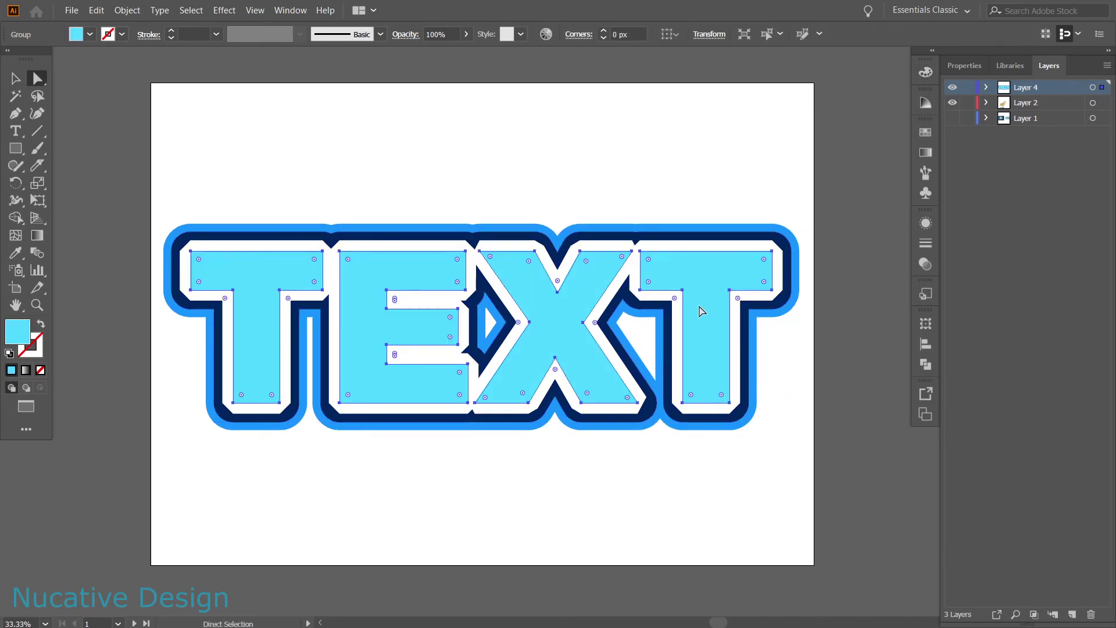
- Add a black 1 pt stroke to the cyan letter group in its appearance and move it below the fill
click(15, 78)
click(488, 367)
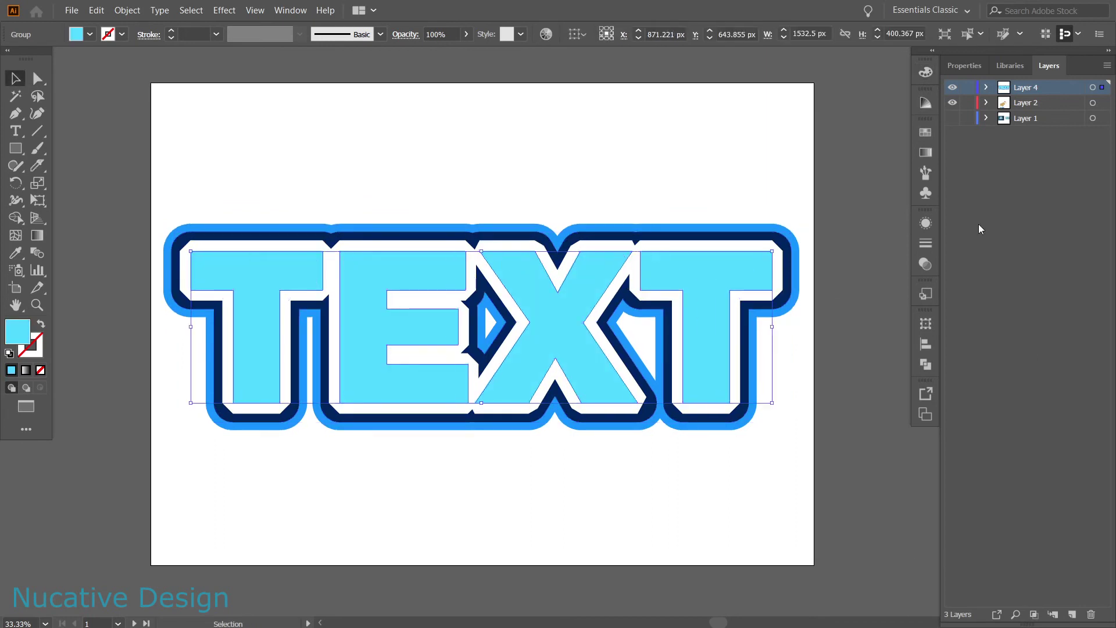
click(925, 224)
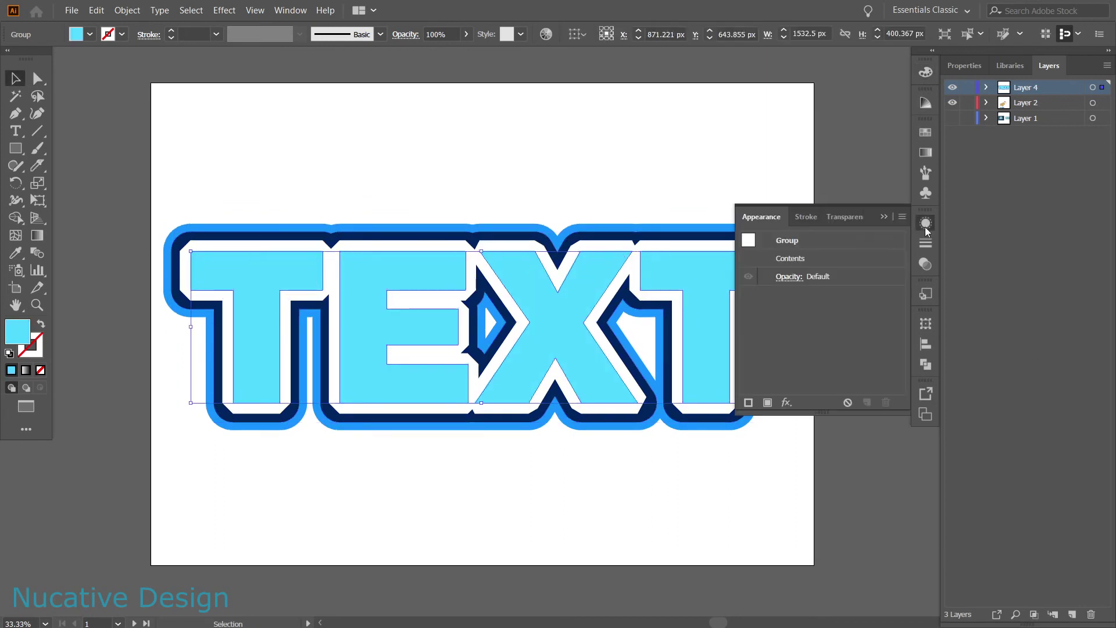
click(749, 401)
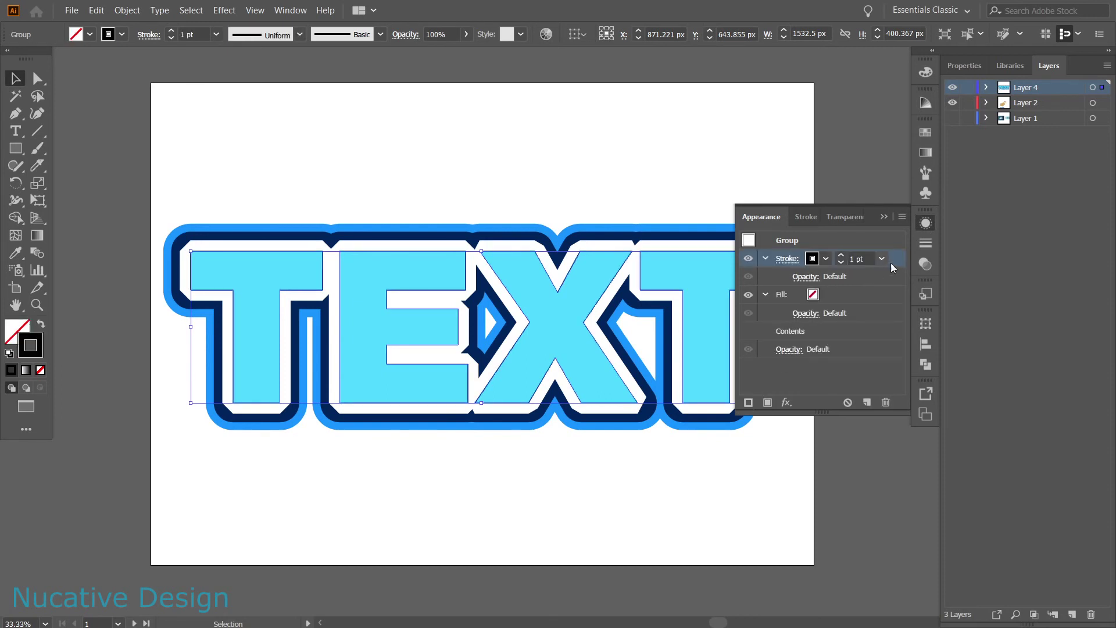
drag(895, 260, 881, 320)
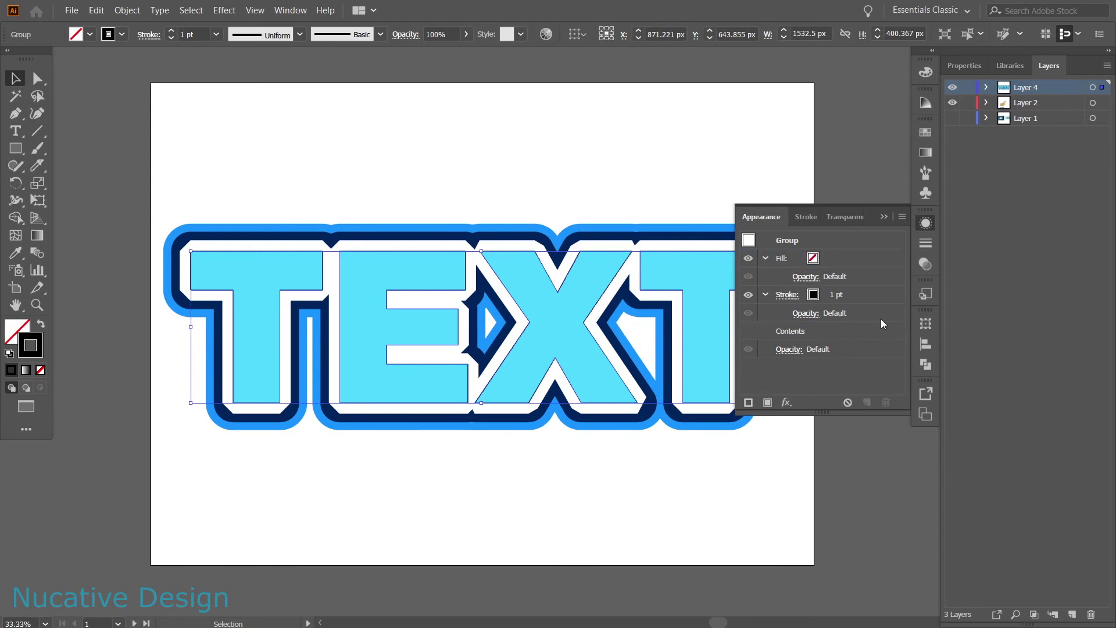
- Set the letter group's stroke to light blue with a weight of 21 pt
click(812, 294)
click(825, 294)
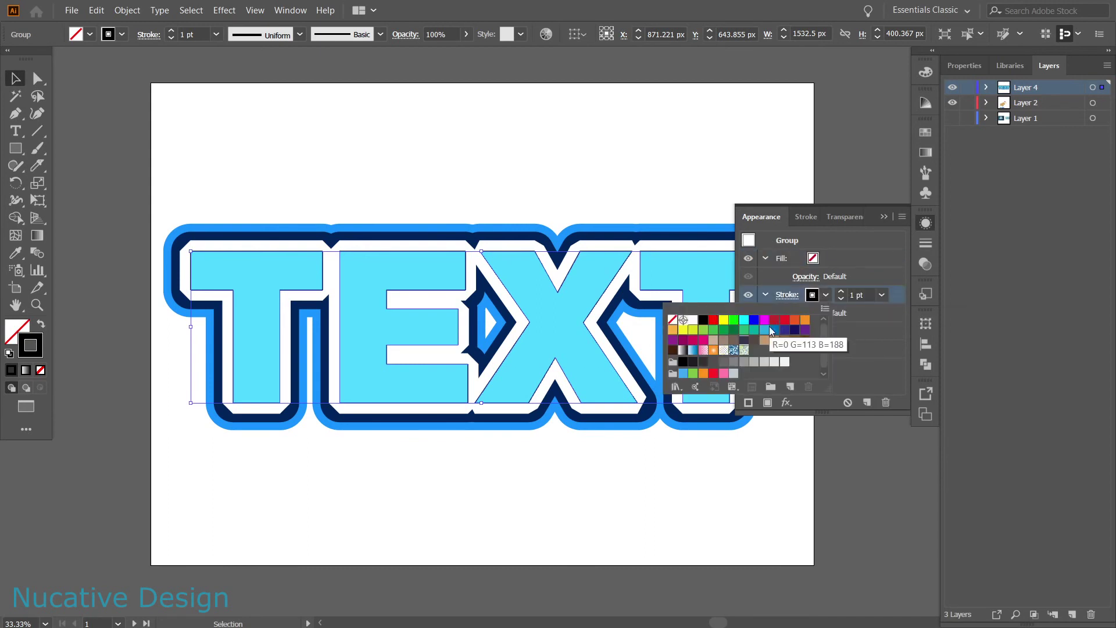
click(769, 326)
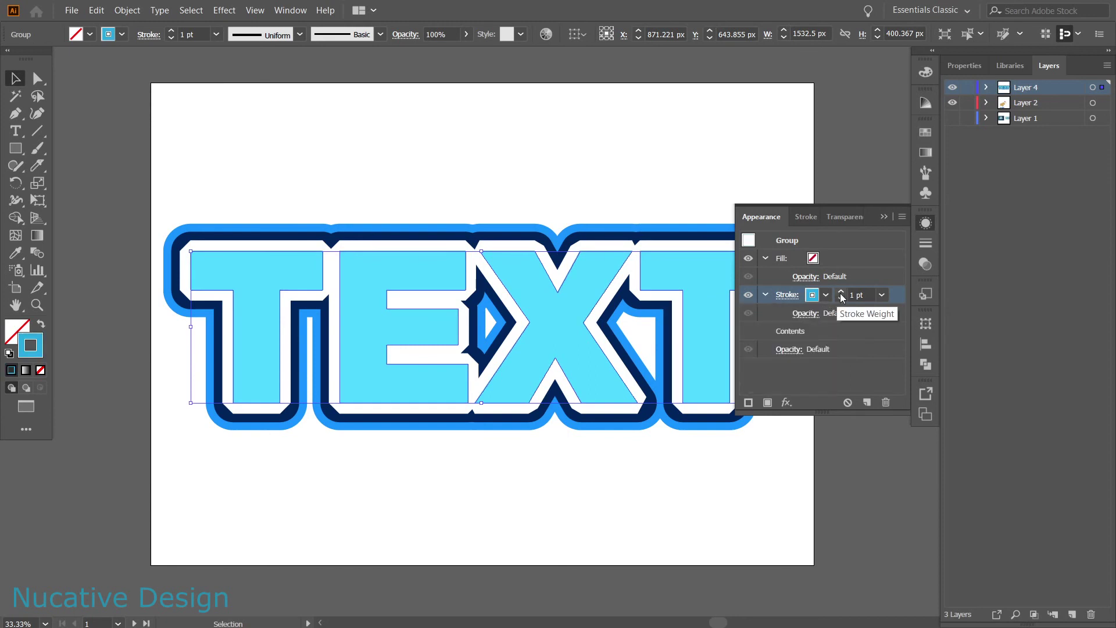
click(841, 292)
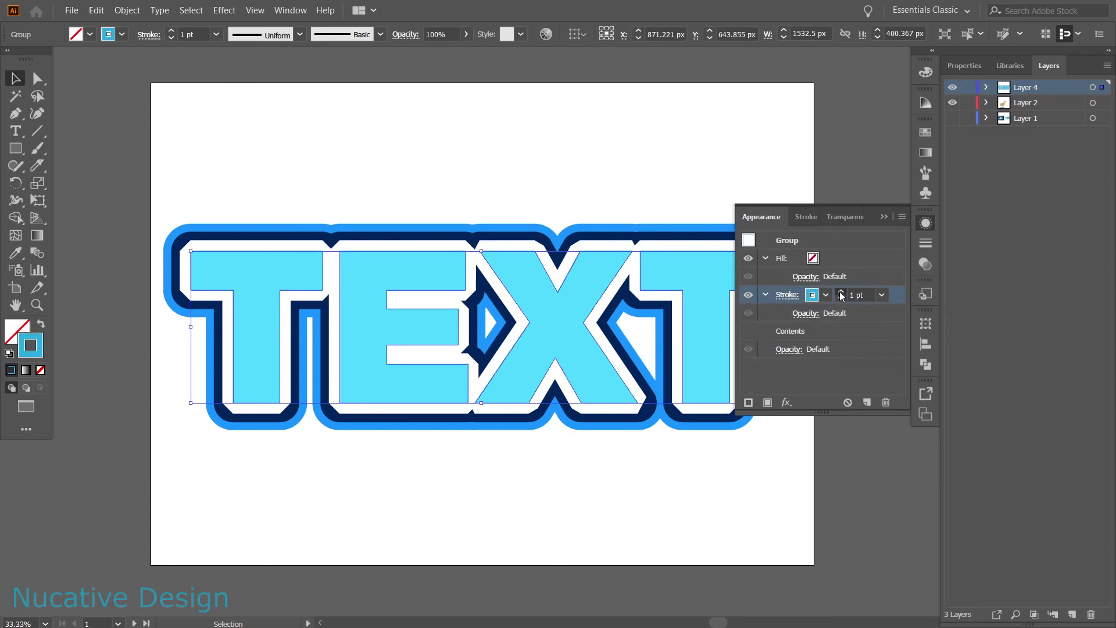
click(840, 292)
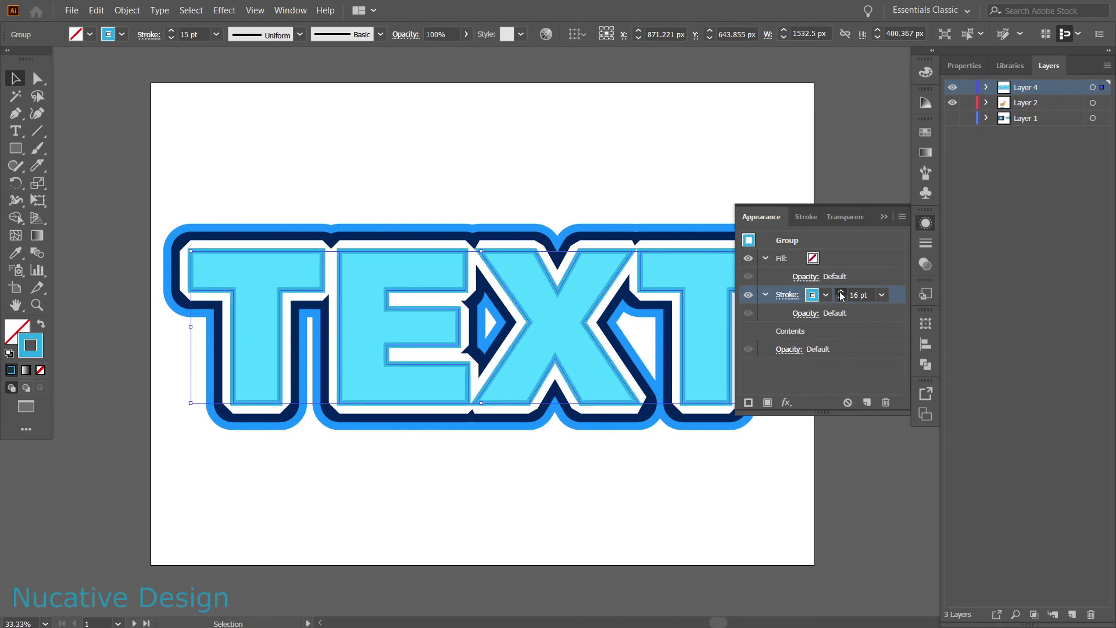
click(840, 292)
click(841, 293)
- Recolor the letter group's stroke to blue R=0 G=113 B=188 and place it behind the group's contents
click(826, 295)
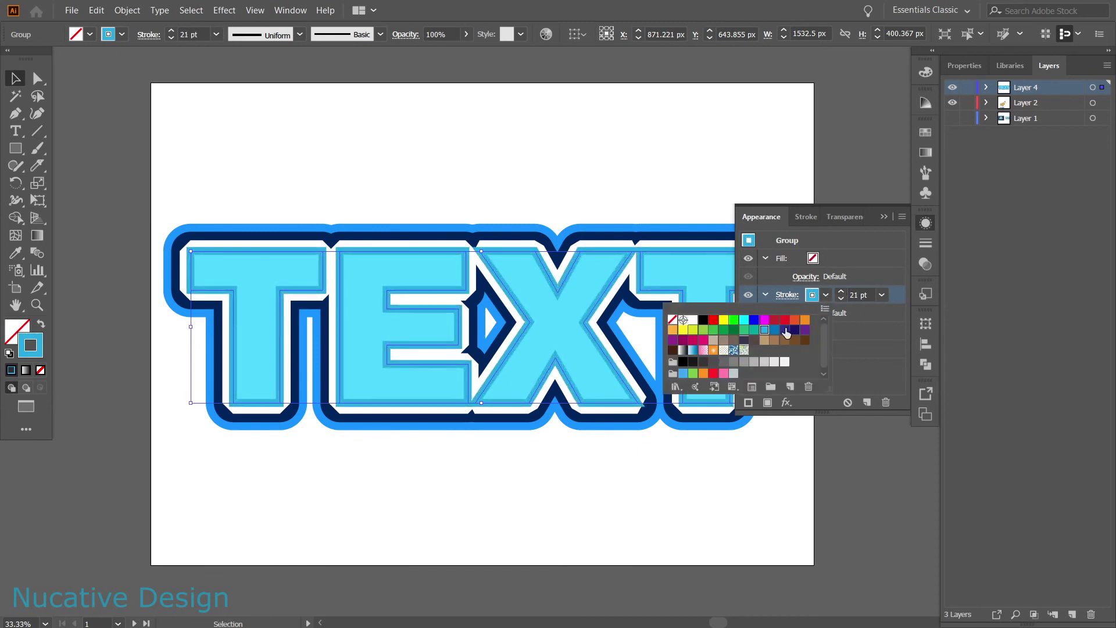
click(786, 330)
click(779, 334)
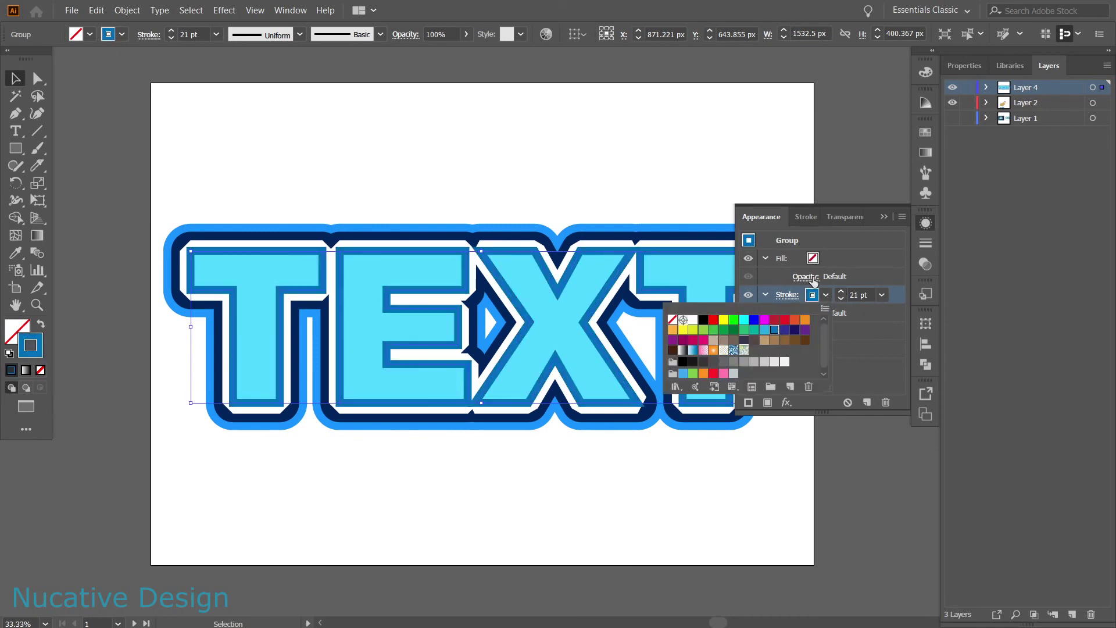
click(881, 219)
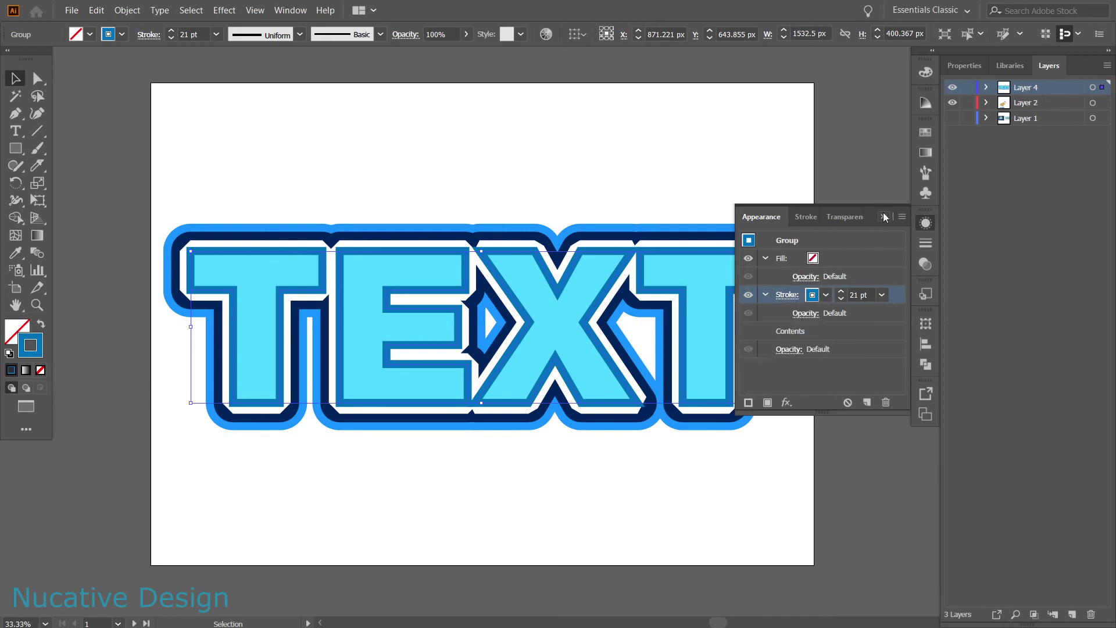
click(884, 218)
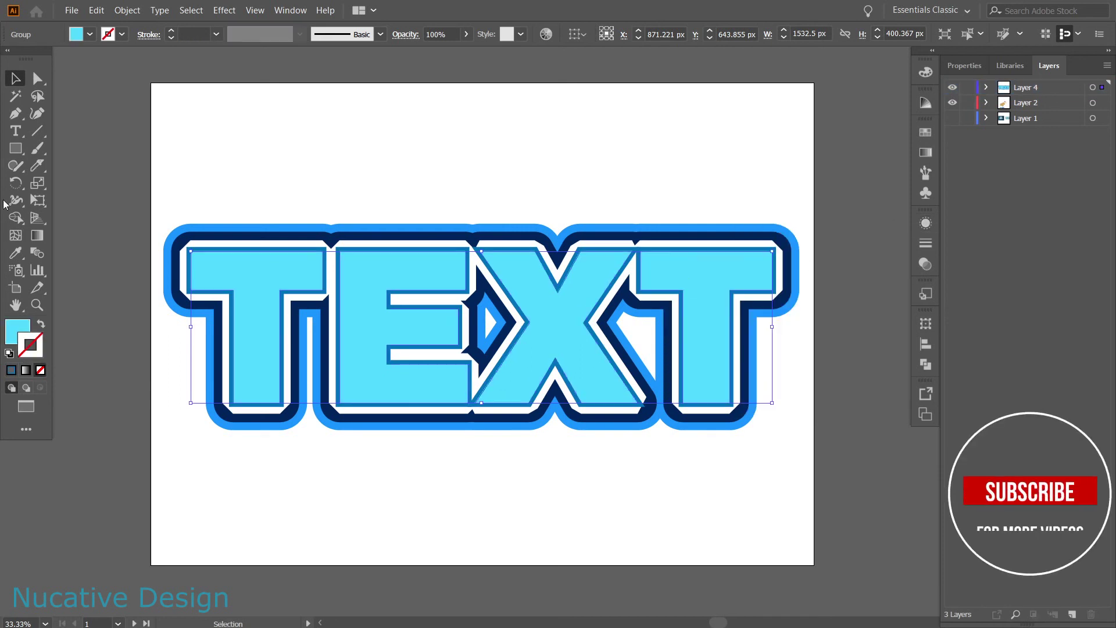
- Cut the cyan letter faces horizontally across their middle with the Knife tool, from the first T to the last T
click(37, 166)
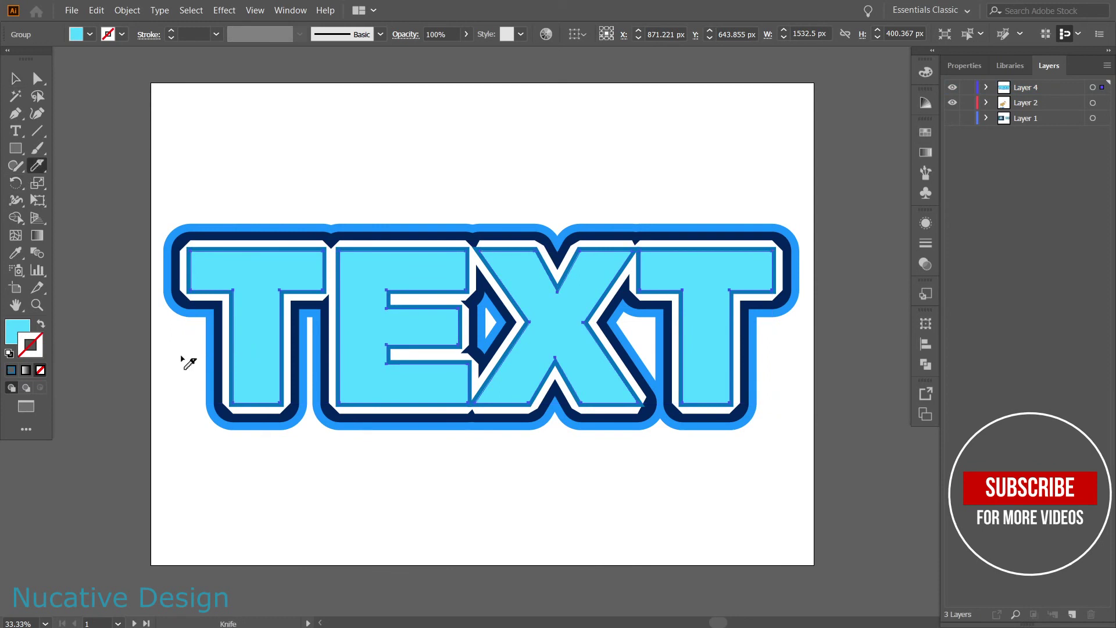
drag(177, 354, 786, 323)
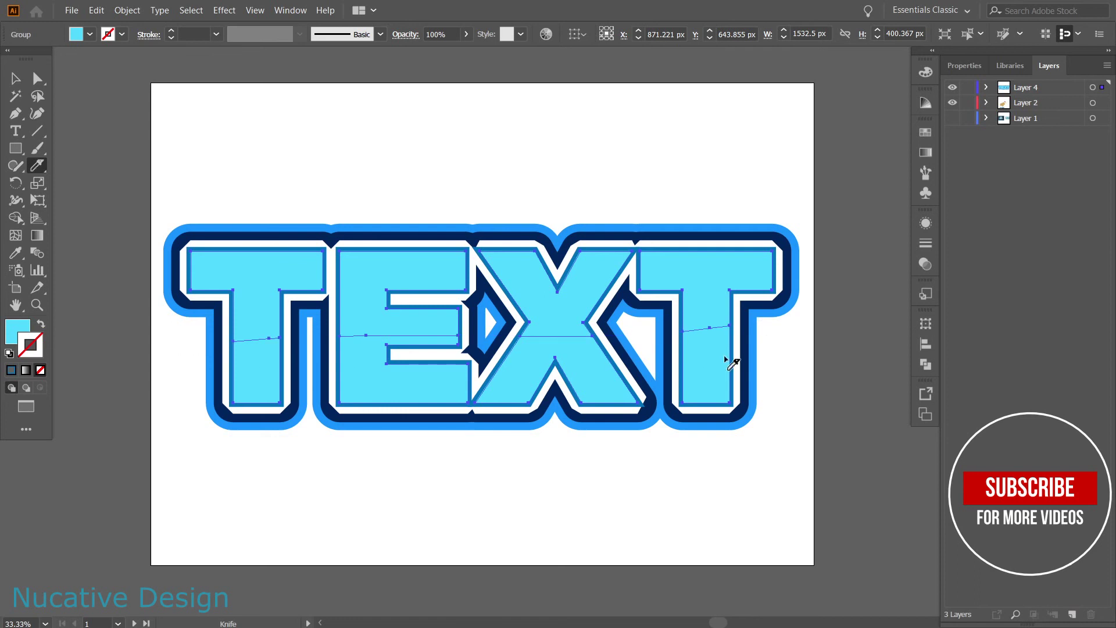
- Recolor the lower cut pieces of all four letters, T, E, X and T, to a darker teal by lowering the fill's brightness and adjusting its shade
click(37, 80)
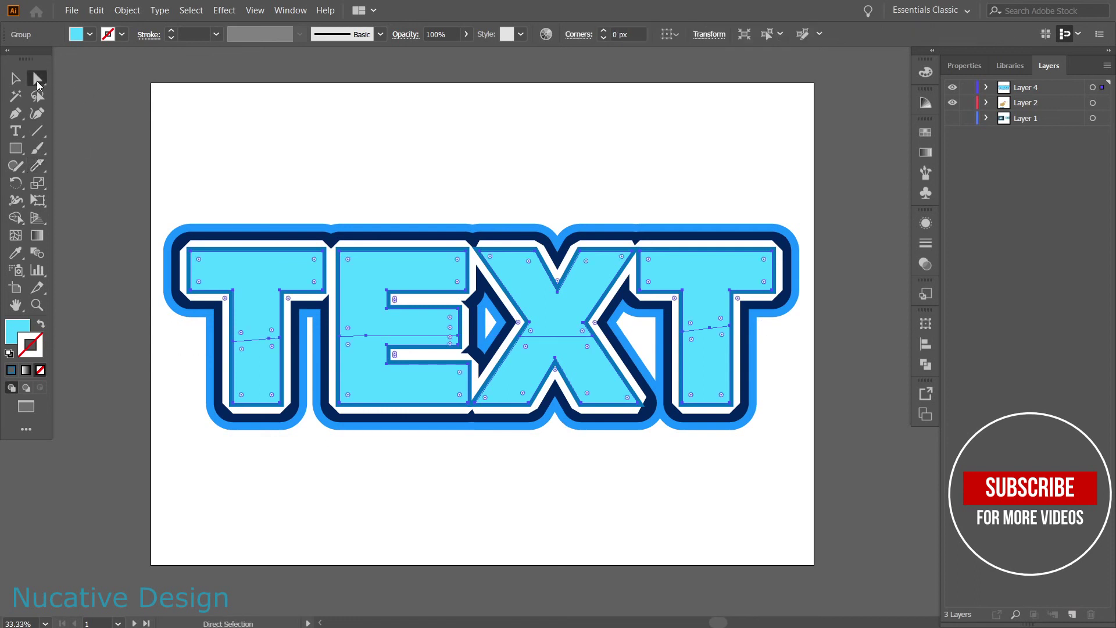
click(133, 94)
click(254, 364)
shift+click(375, 379)
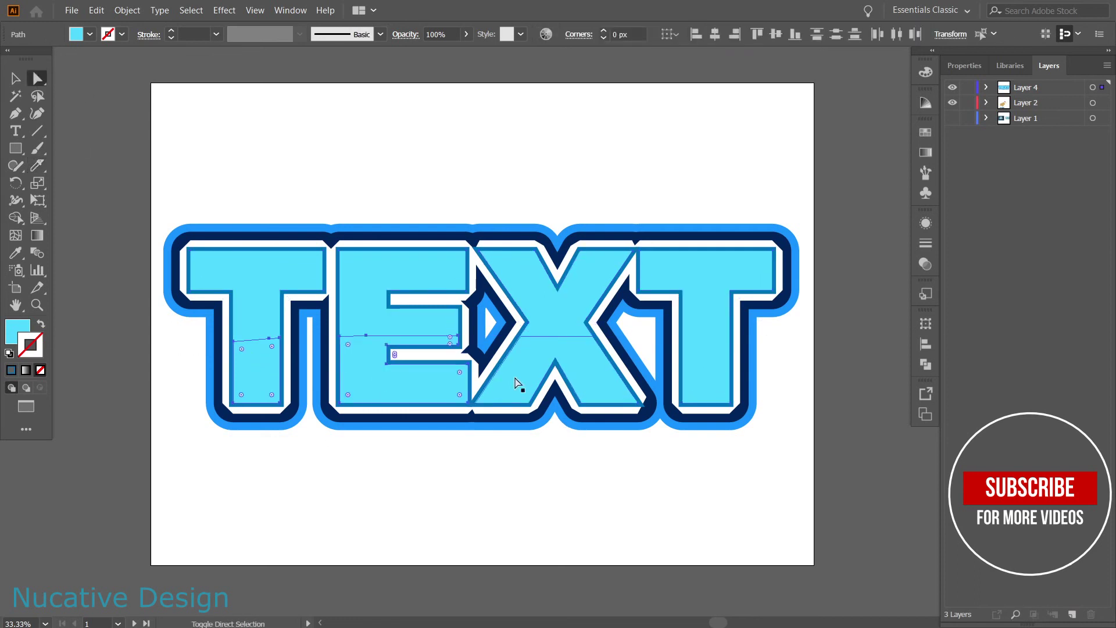
shift+click(516, 383)
shift+click(703, 381)
click(90, 34)
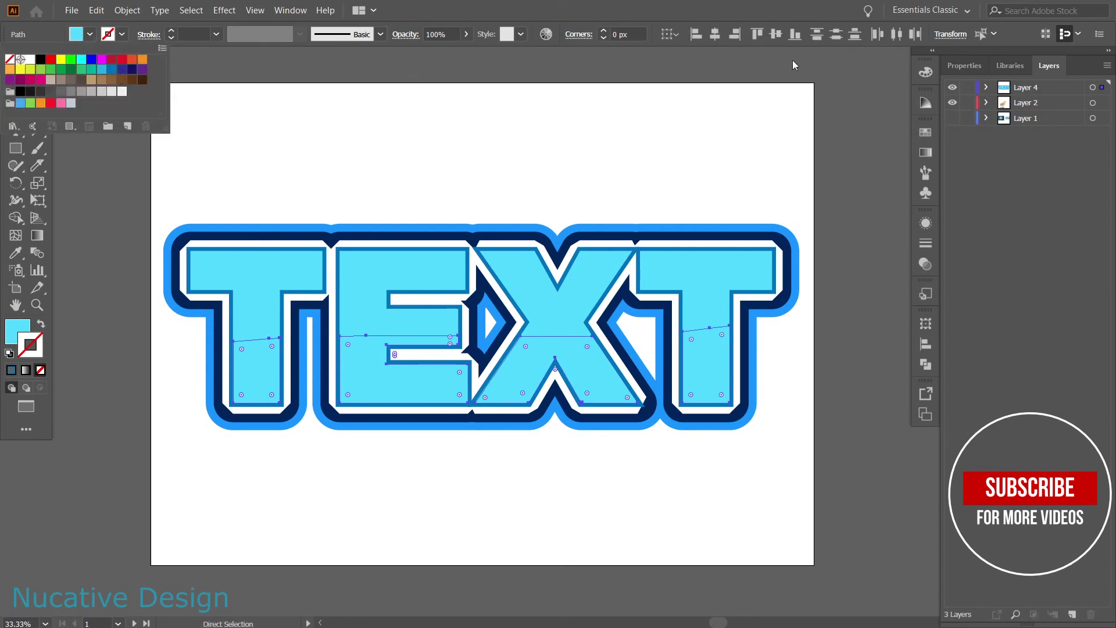
key(Escape)
click(925, 73)
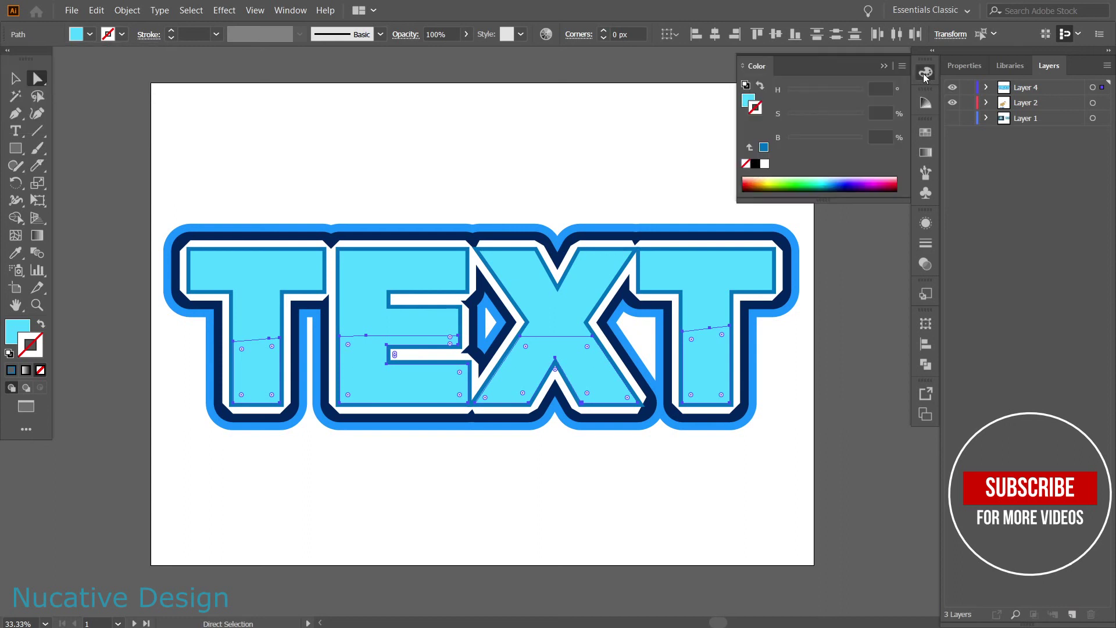
click(26, 330)
drag(861, 147, 828, 145)
click(843, 143)
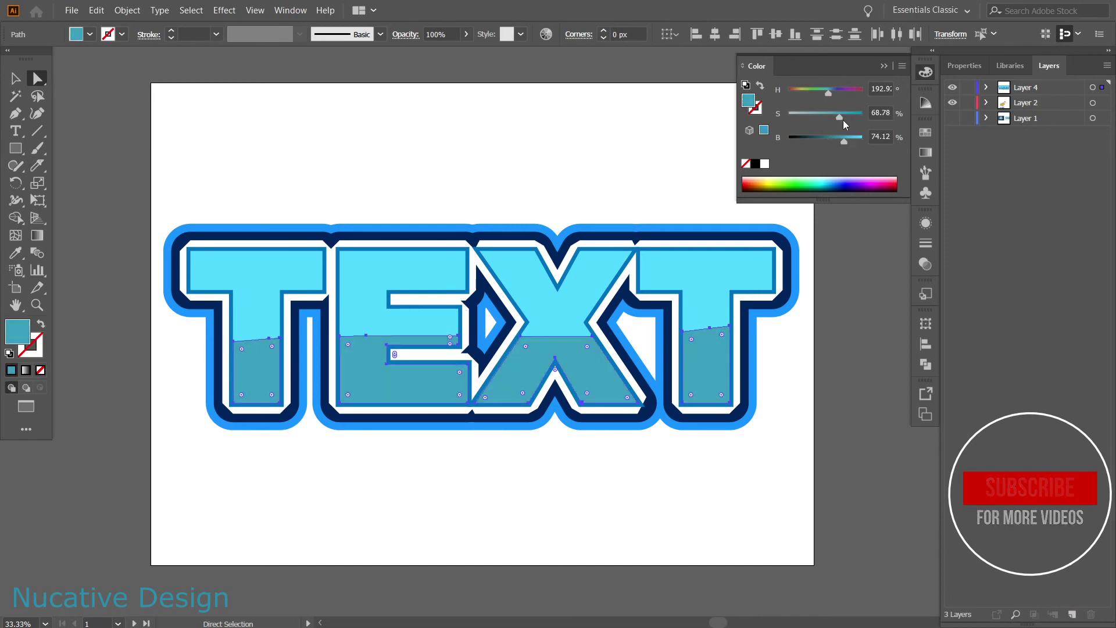
mouse_move(832, 146)
mouse_down()
mouse_move(852, 118)
mouse_move(843, 145)
mouse_up()
click(884, 66)
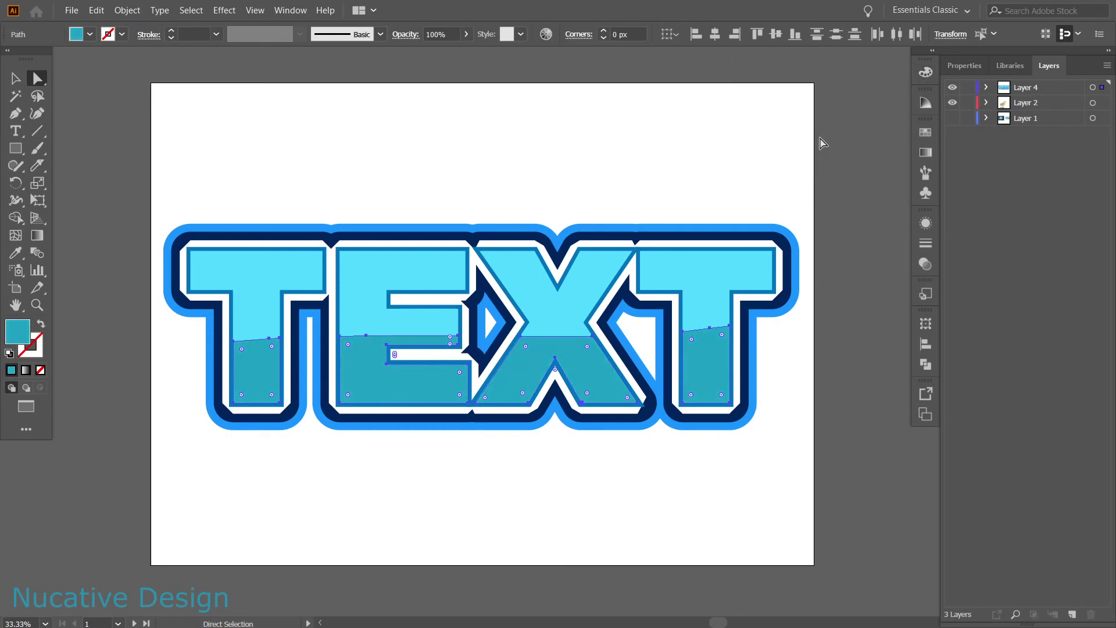
click(859, 325)
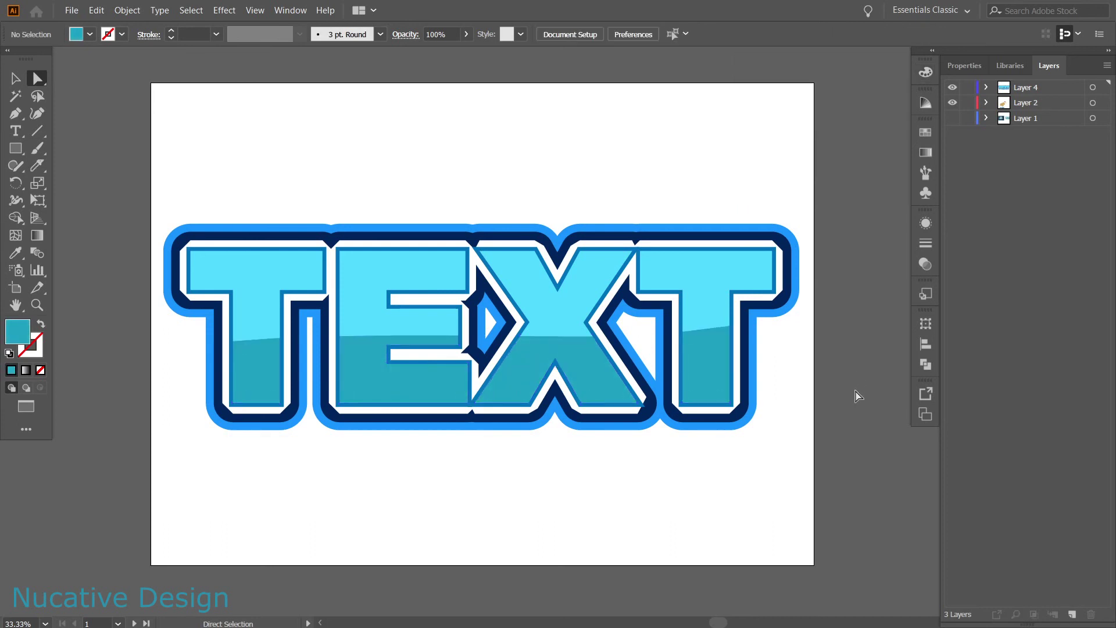